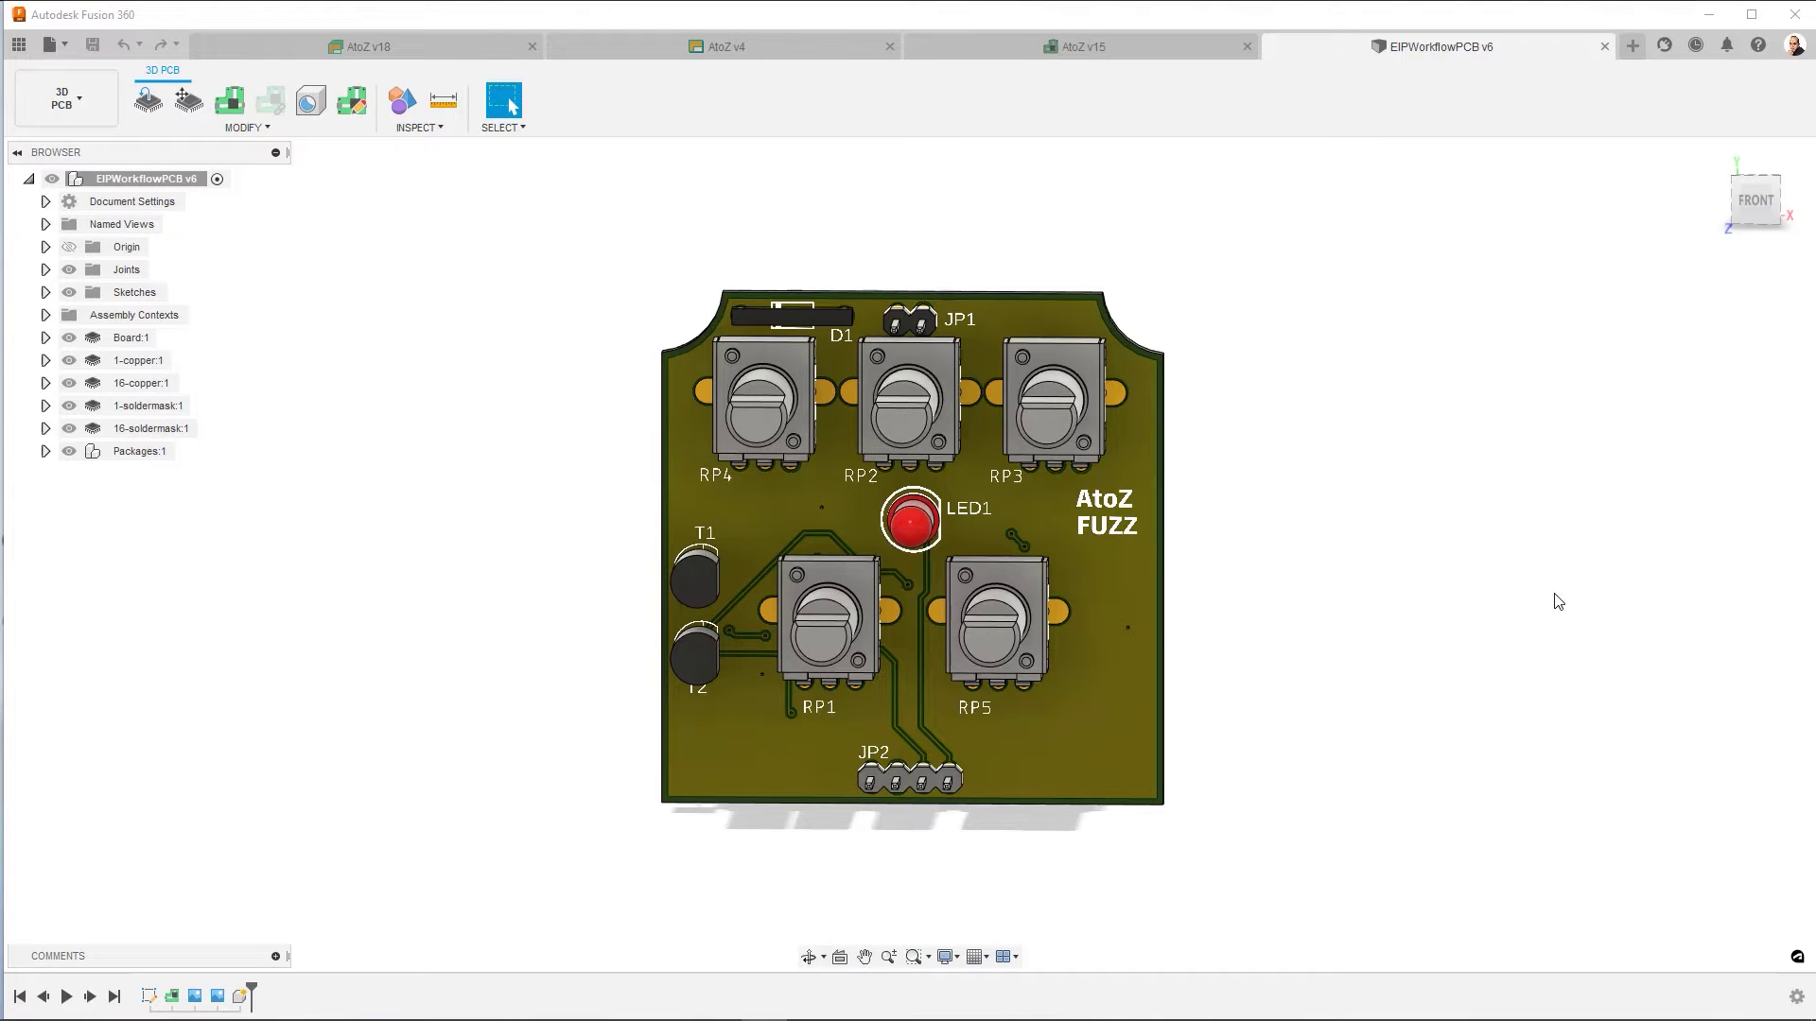
Switch to the AtoZ v15 board layout so its Manufacturing tools are shown.
{"action": "left_click", "coordinate": [1007, 51]}
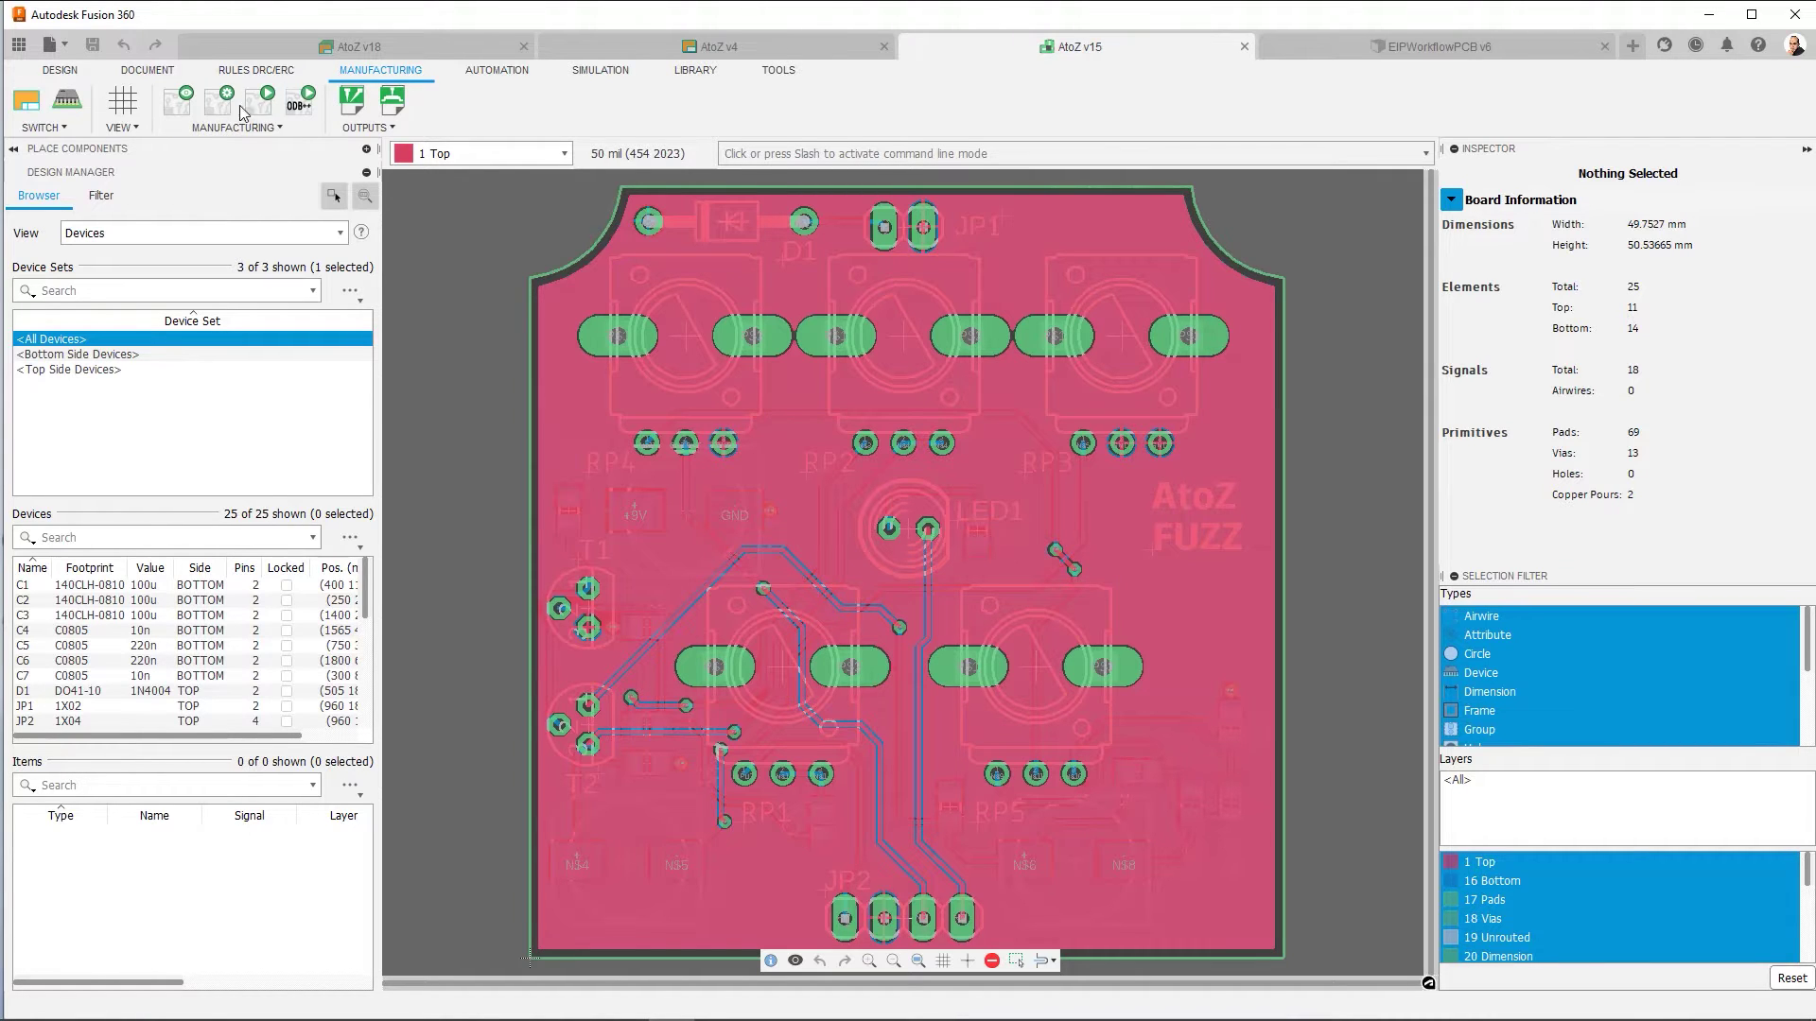
Open the Manufacturing Preview, show the Bottom Side, and bring up the Board properties tab.
{"action": "left_click", "coordinate": [185, 106]}
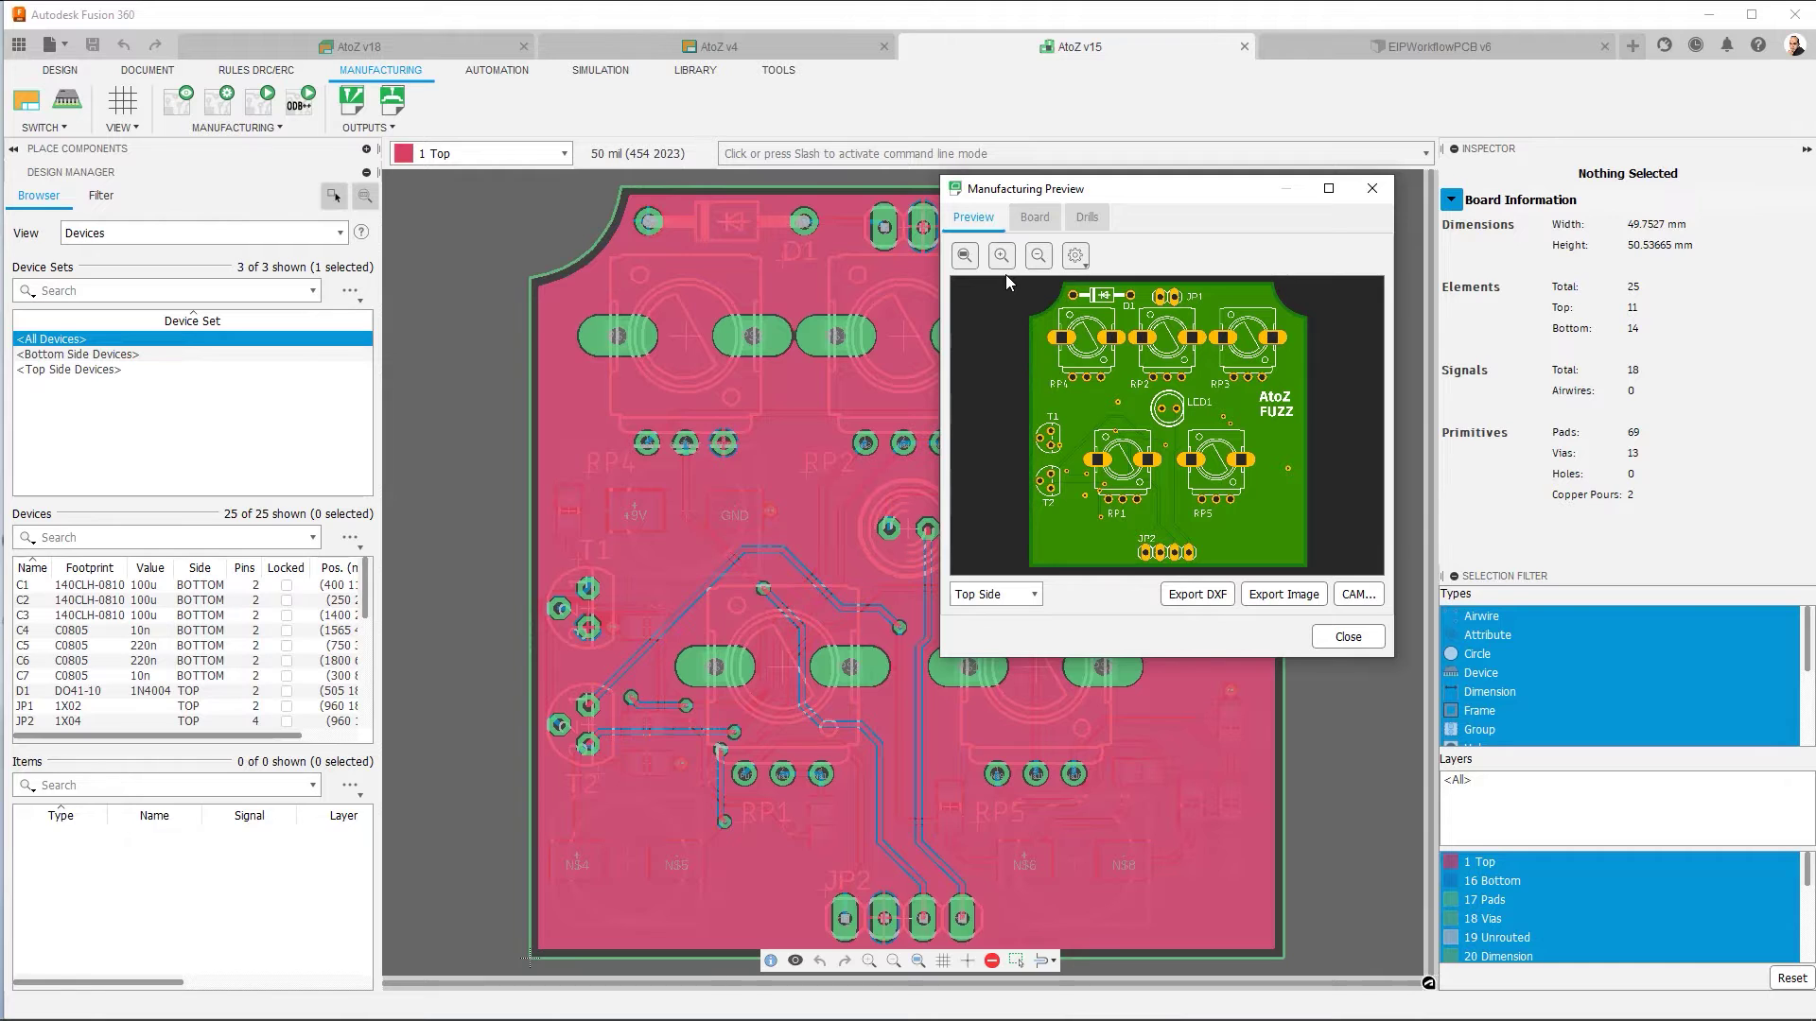
{"action": "left_click", "coordinate": [1034, 596]}
{"action": "left_click", "coordinate": [1024, 627]}
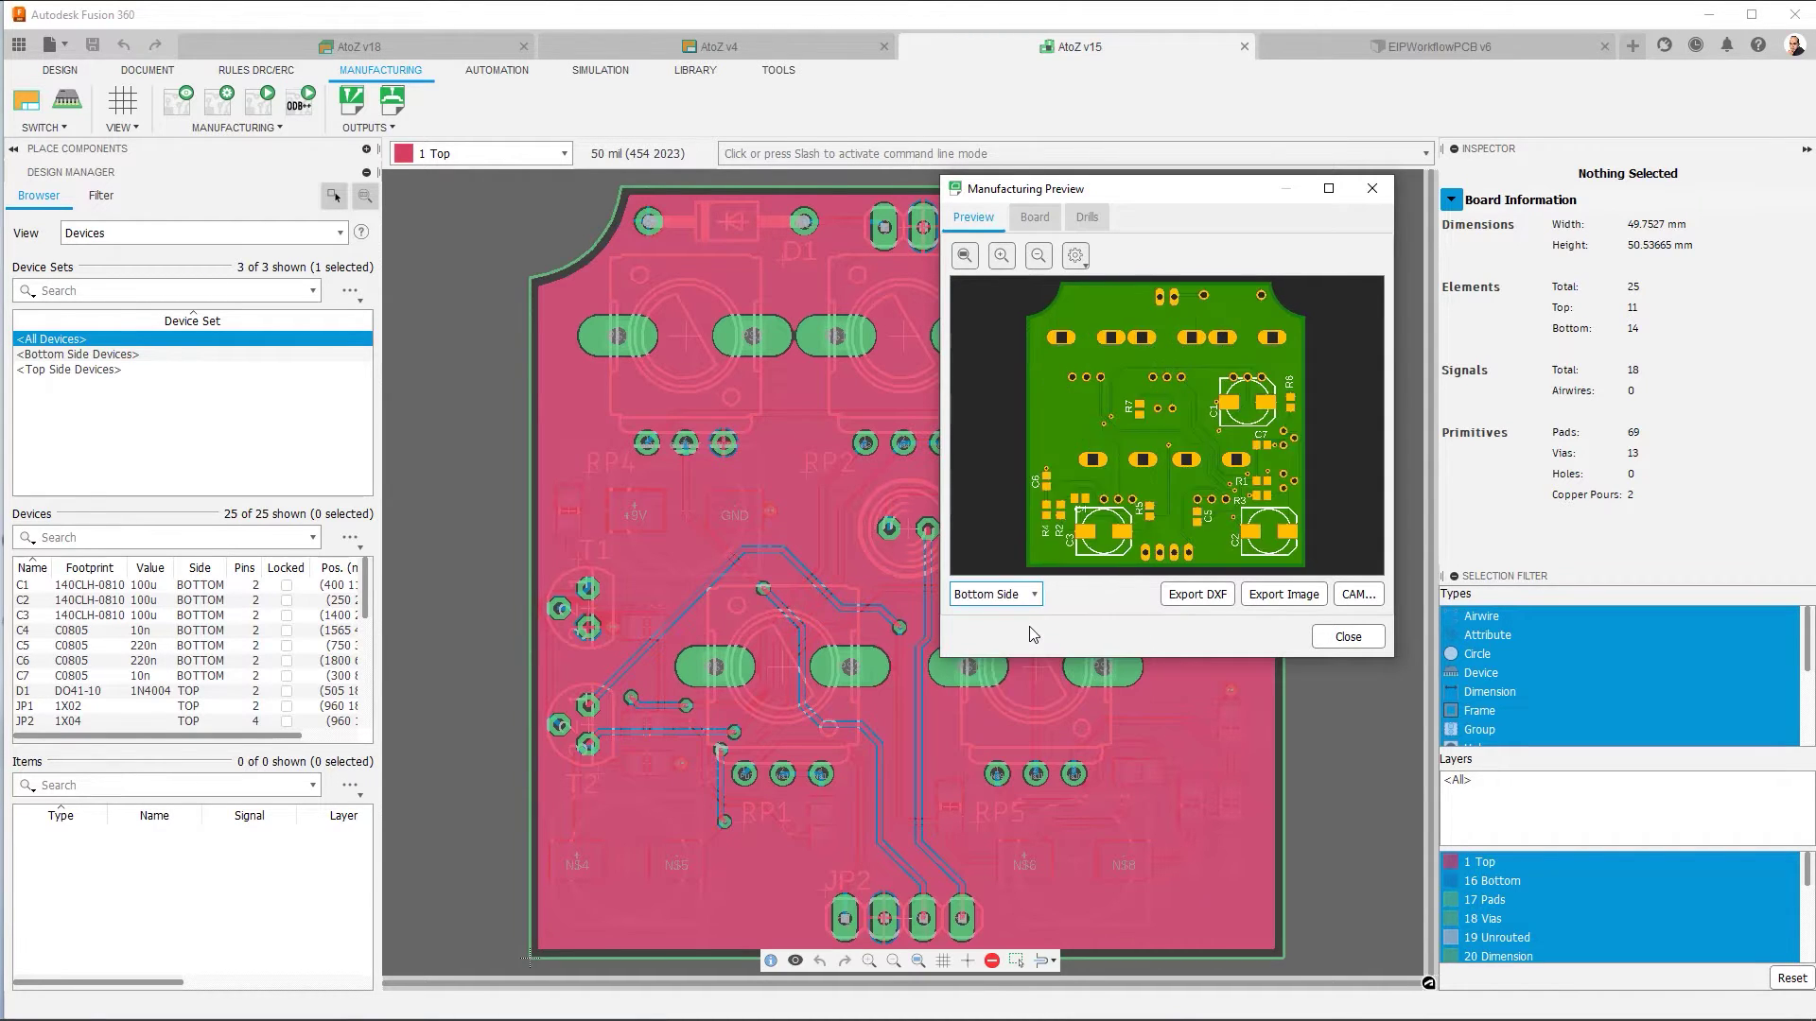
{"action": "left_click", "coordinate": [1040, 220]}
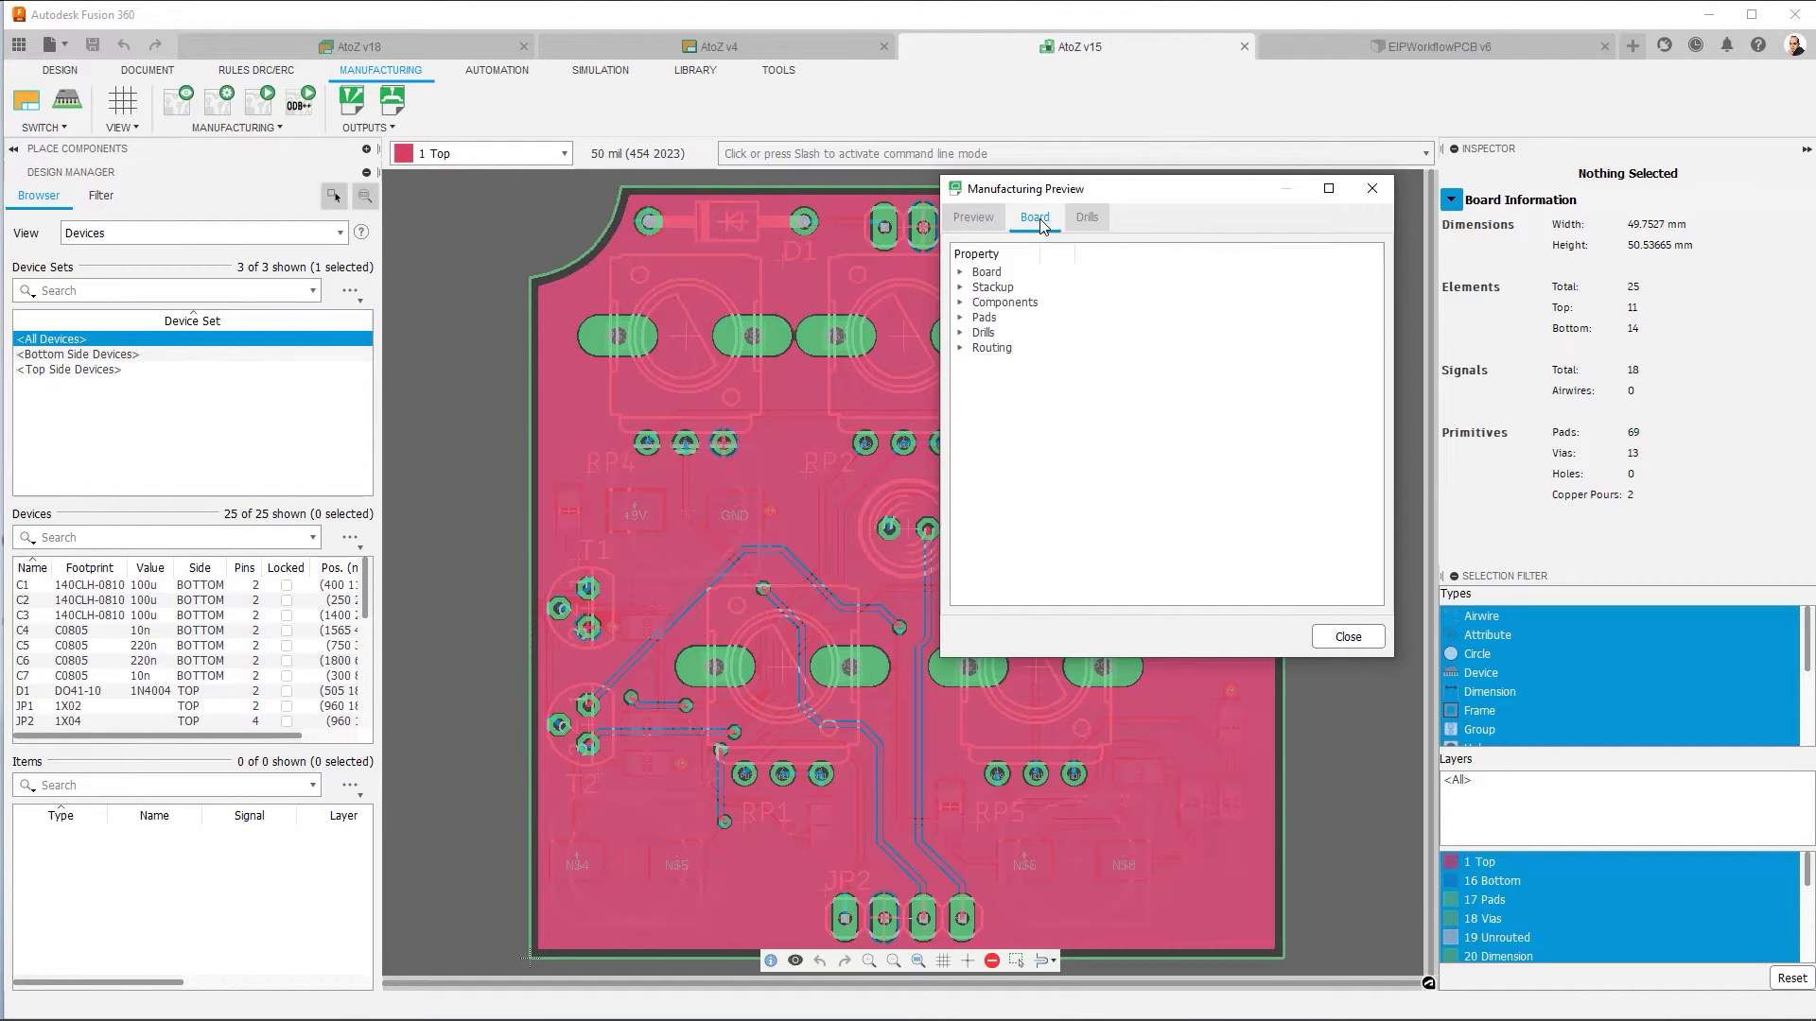
Expand the Board, Components and Drills property groups in the Board tab.
{"action": "left_click", "coordinate": [960, 273]}
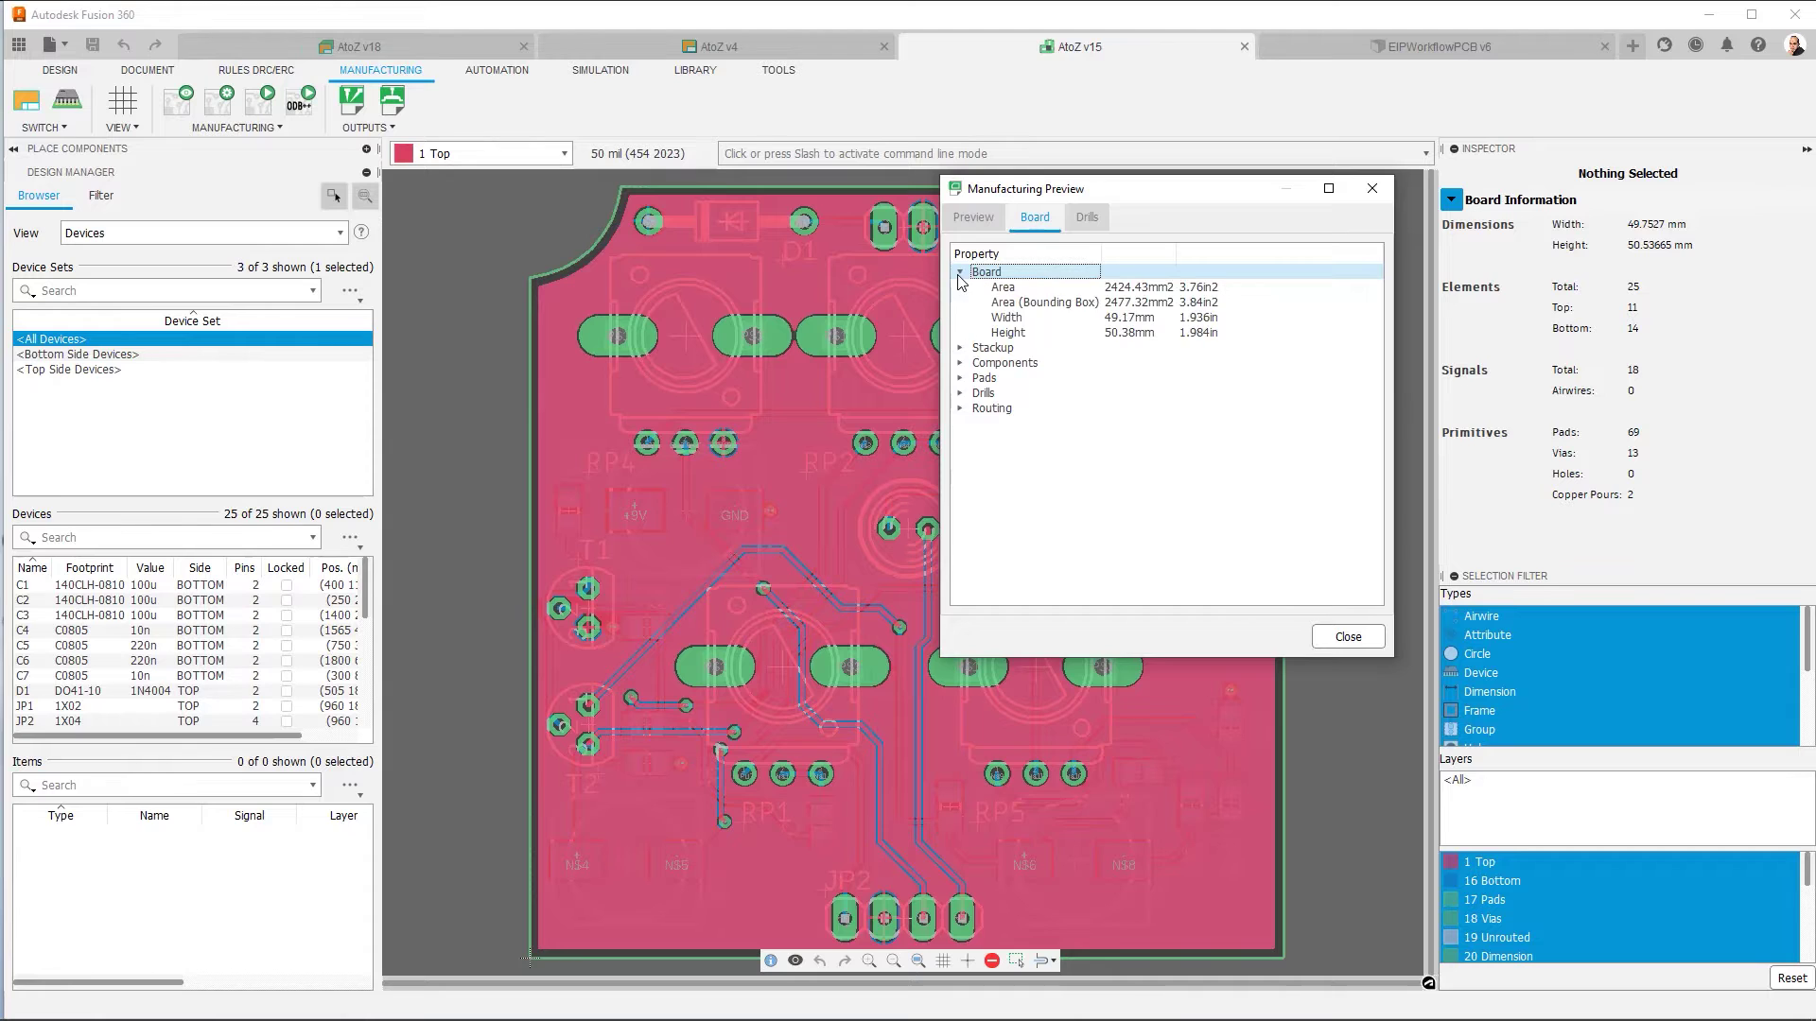
{"action": "left_click", "coordinate": [960, 363]}
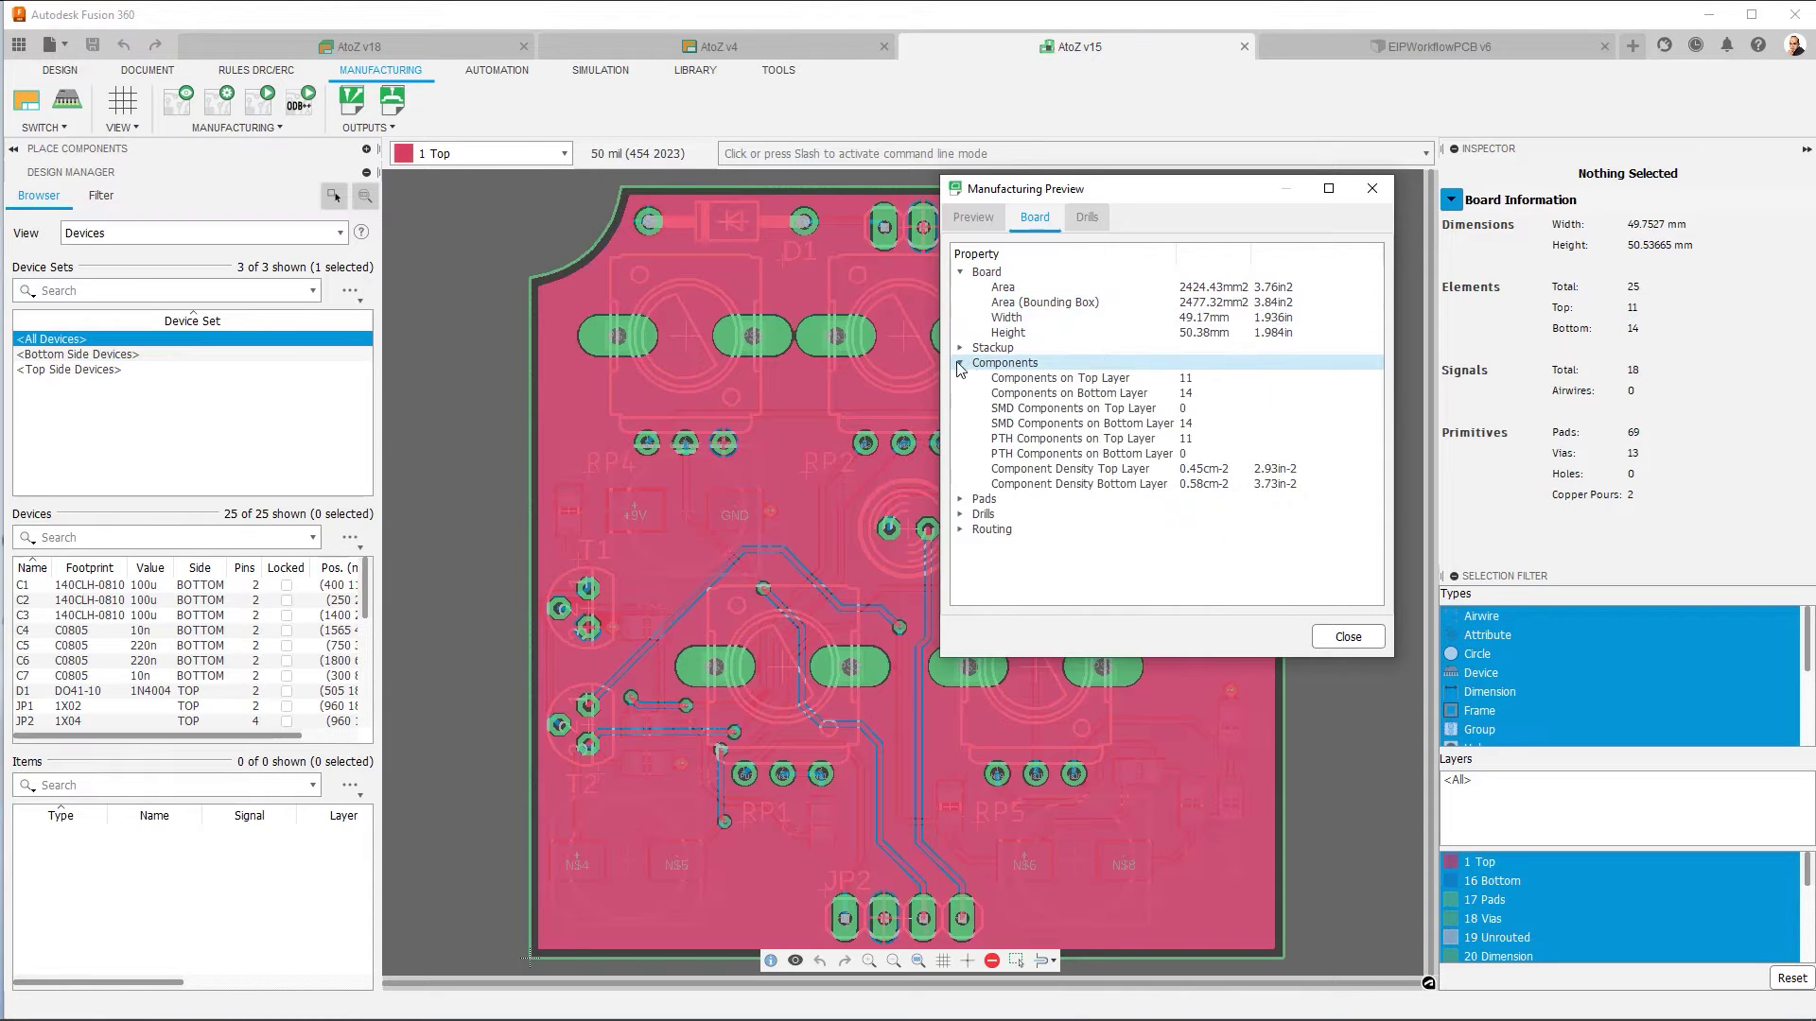
{"action": "left_click", "coordinate": [962, 514]}
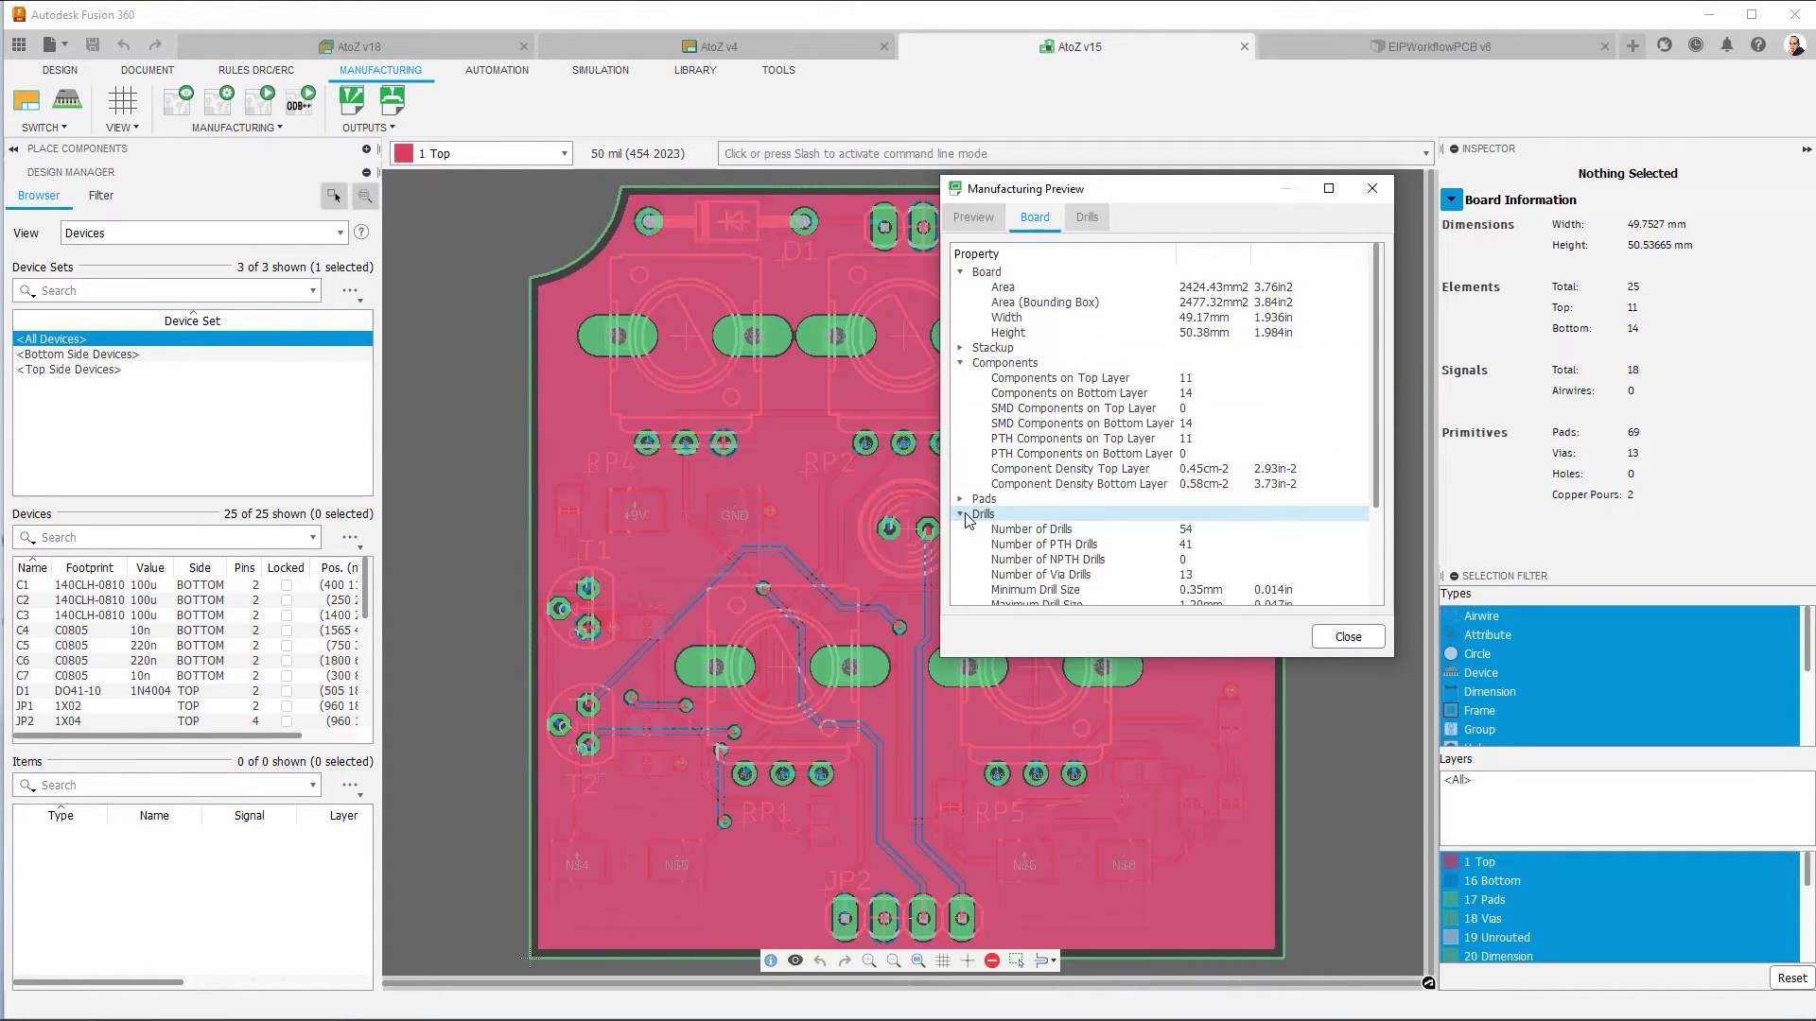
Check the drill-size table, return to the Preview, and launch the CAM Processor.
{"action": "left_click", "coordinate": [1090, 225]}
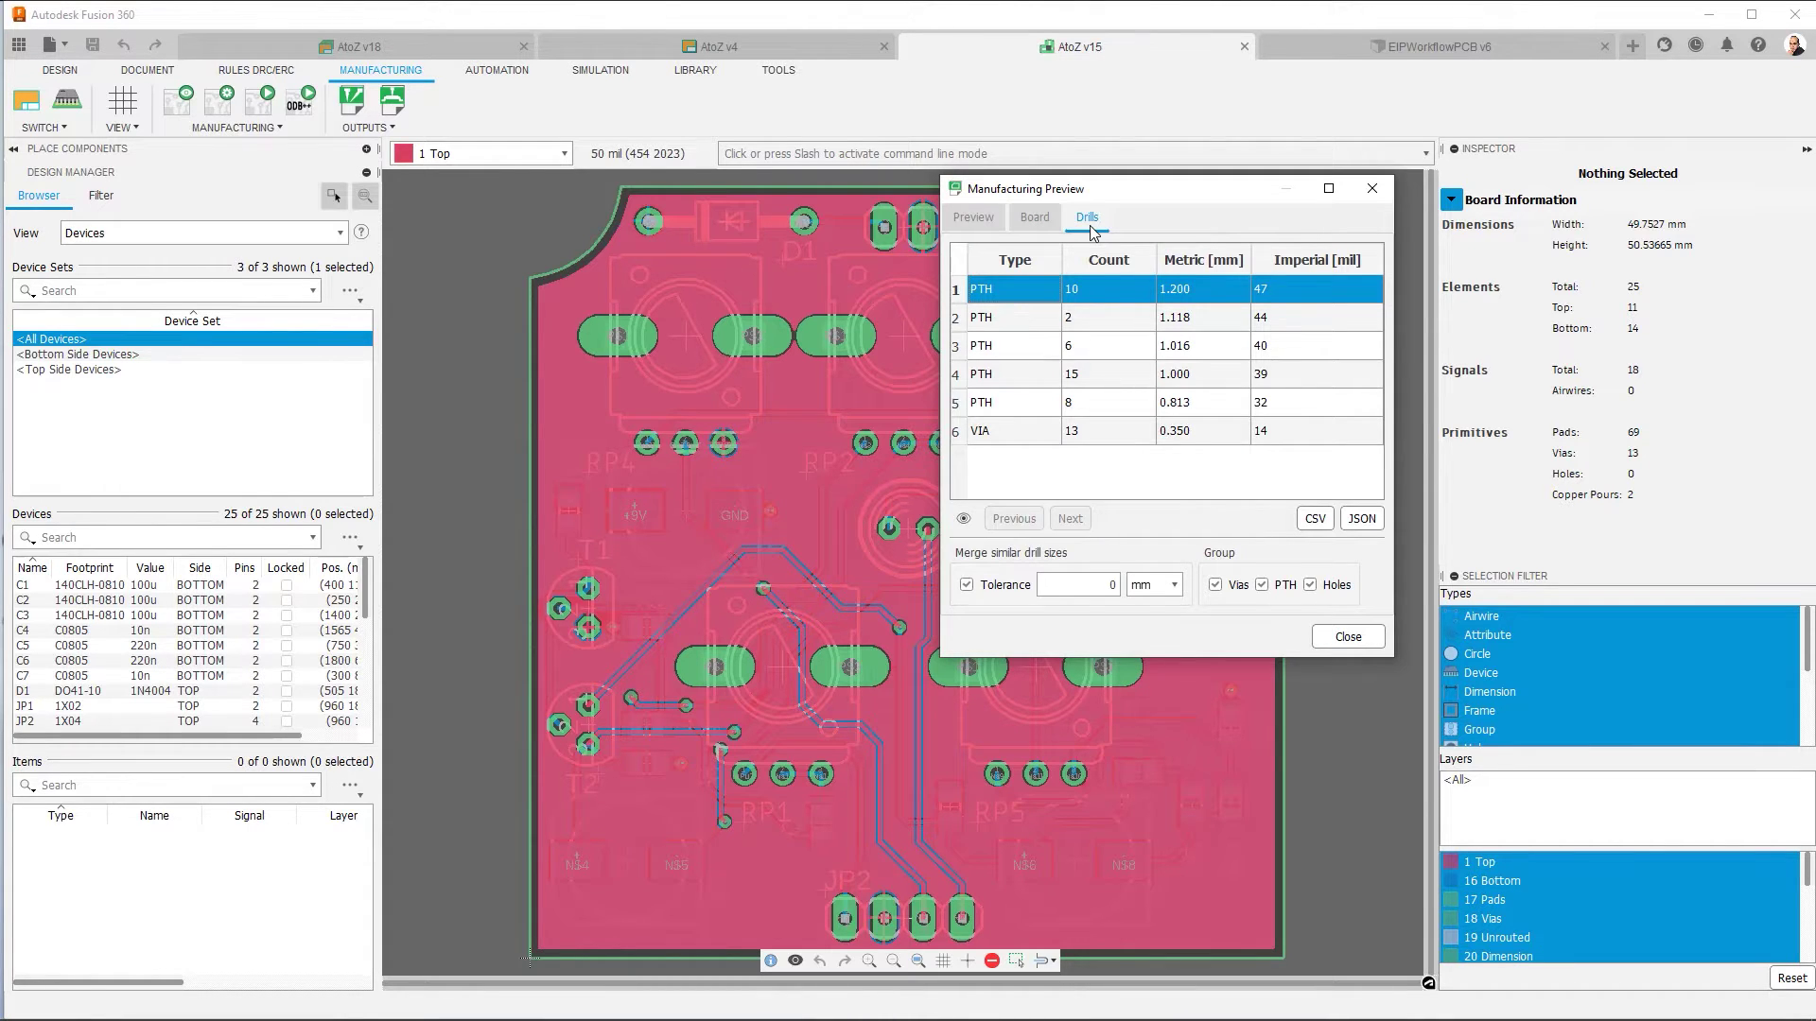
{"action": "left_click", "coordinate": [993, 219]}
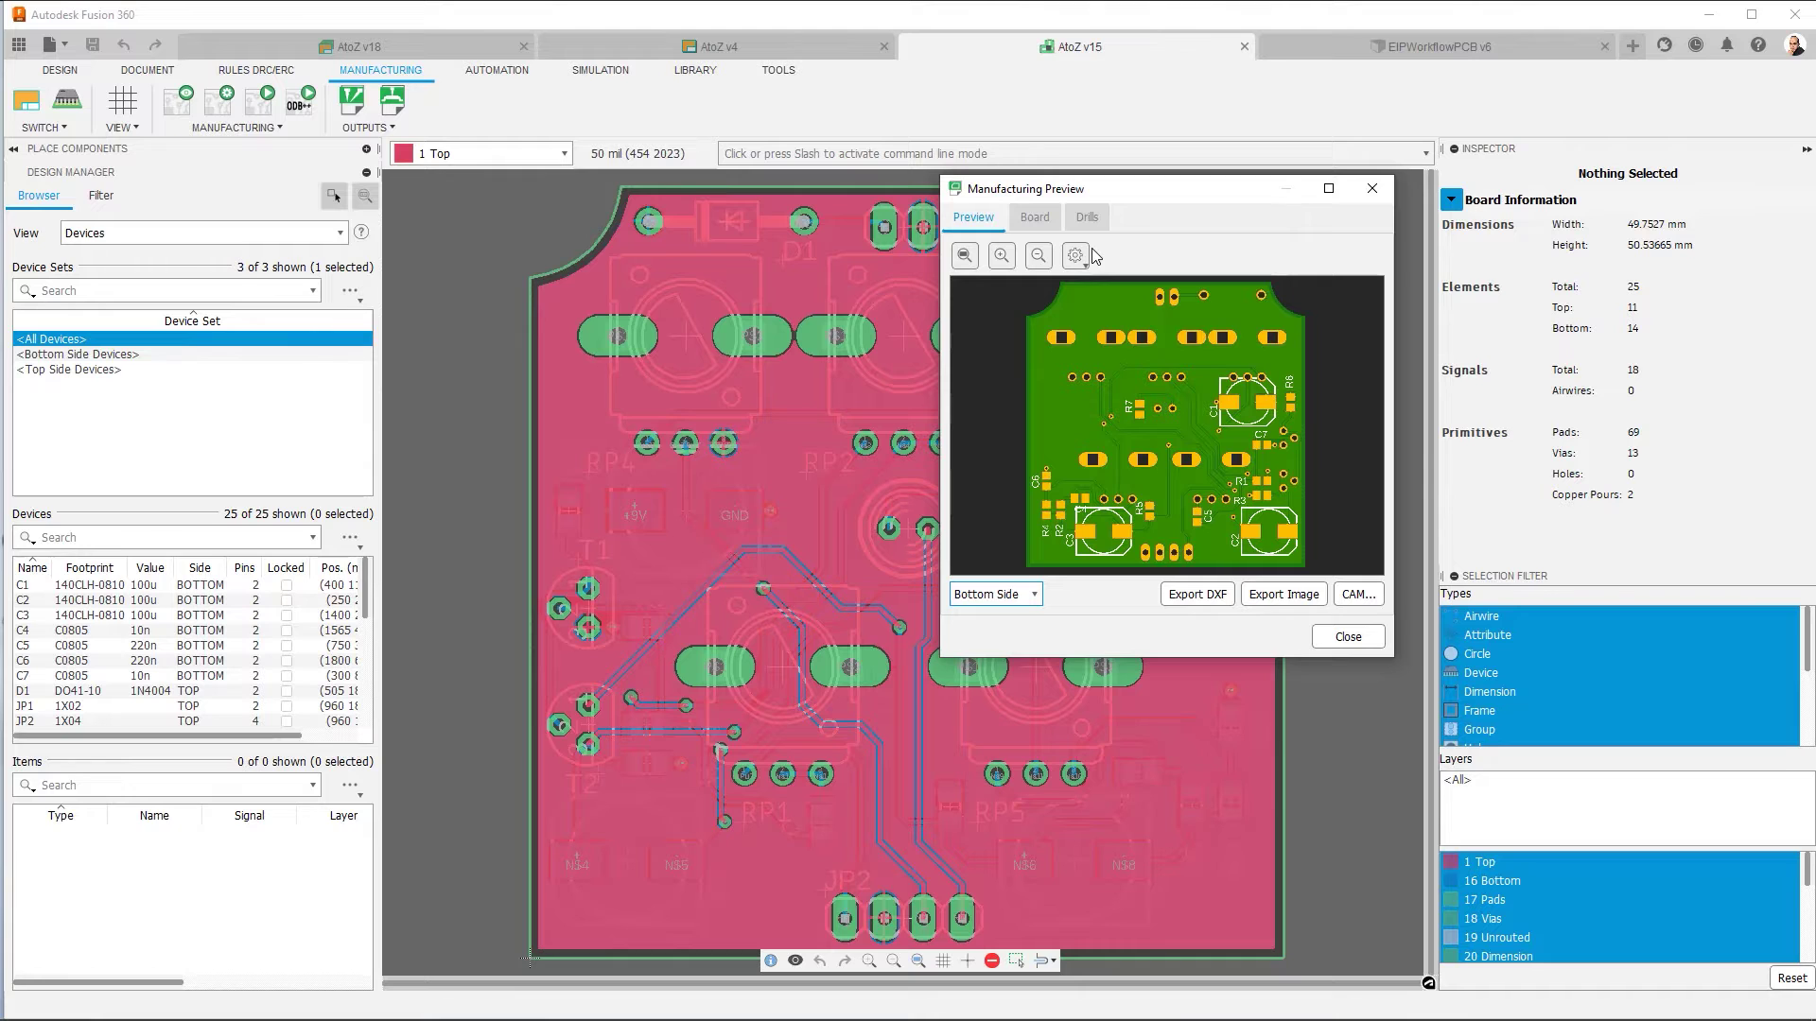
{"action": "left_click", "coordinate": [1344, 600]}
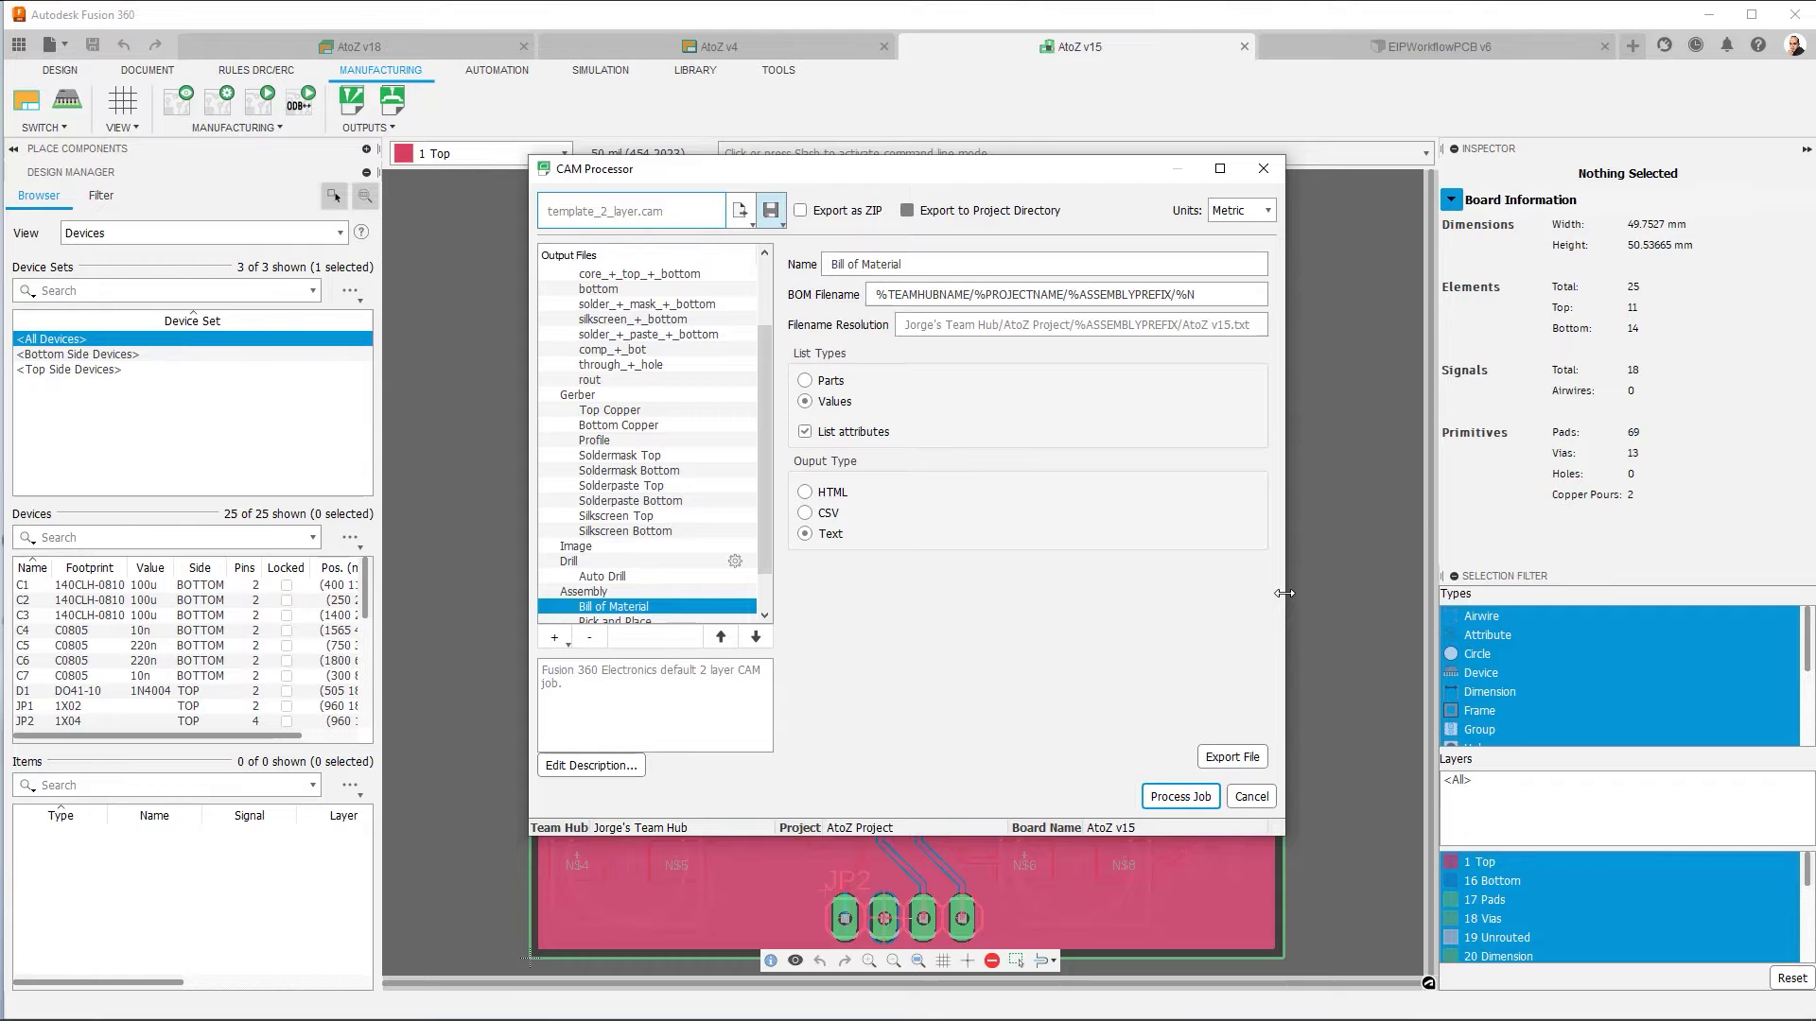
Select Gerber > Top Copper to see its layers (Top, Pads, Vias) and copper_top.gbr output.
{"action": "left_click", "coordinate": [576, 397]}
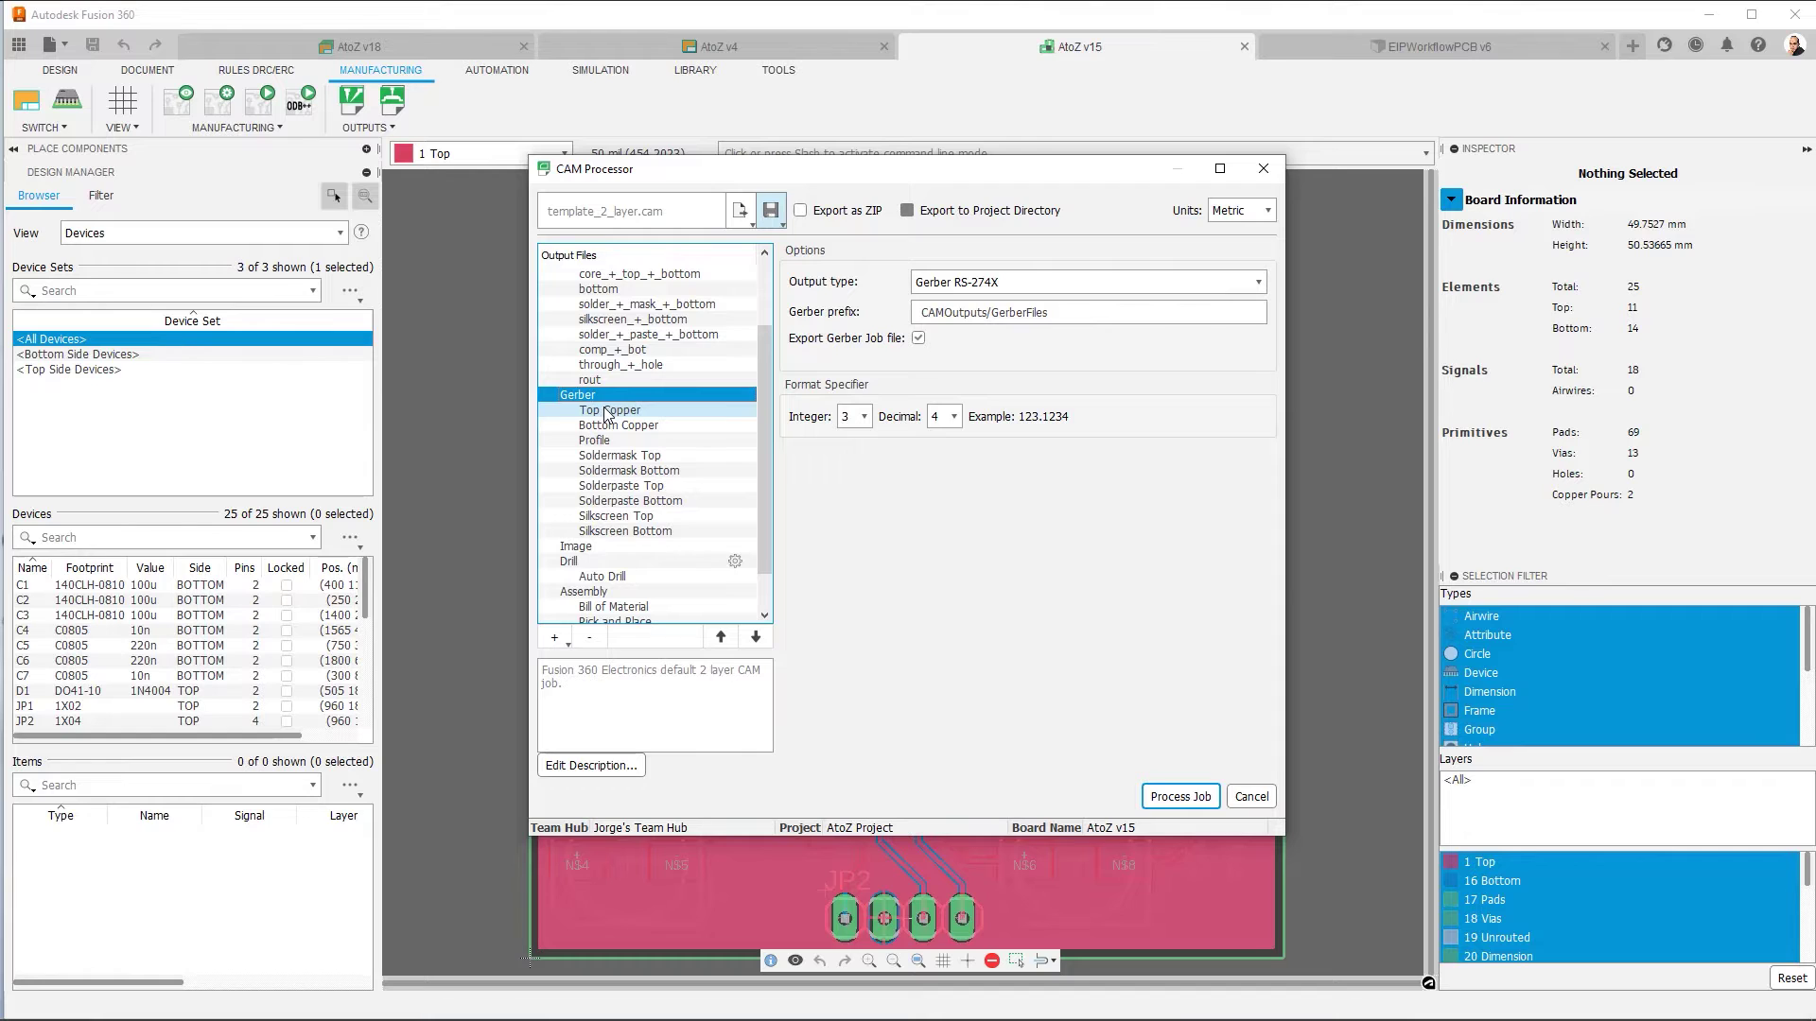
{"action": "left_click", "coordinate": [605, 413]}
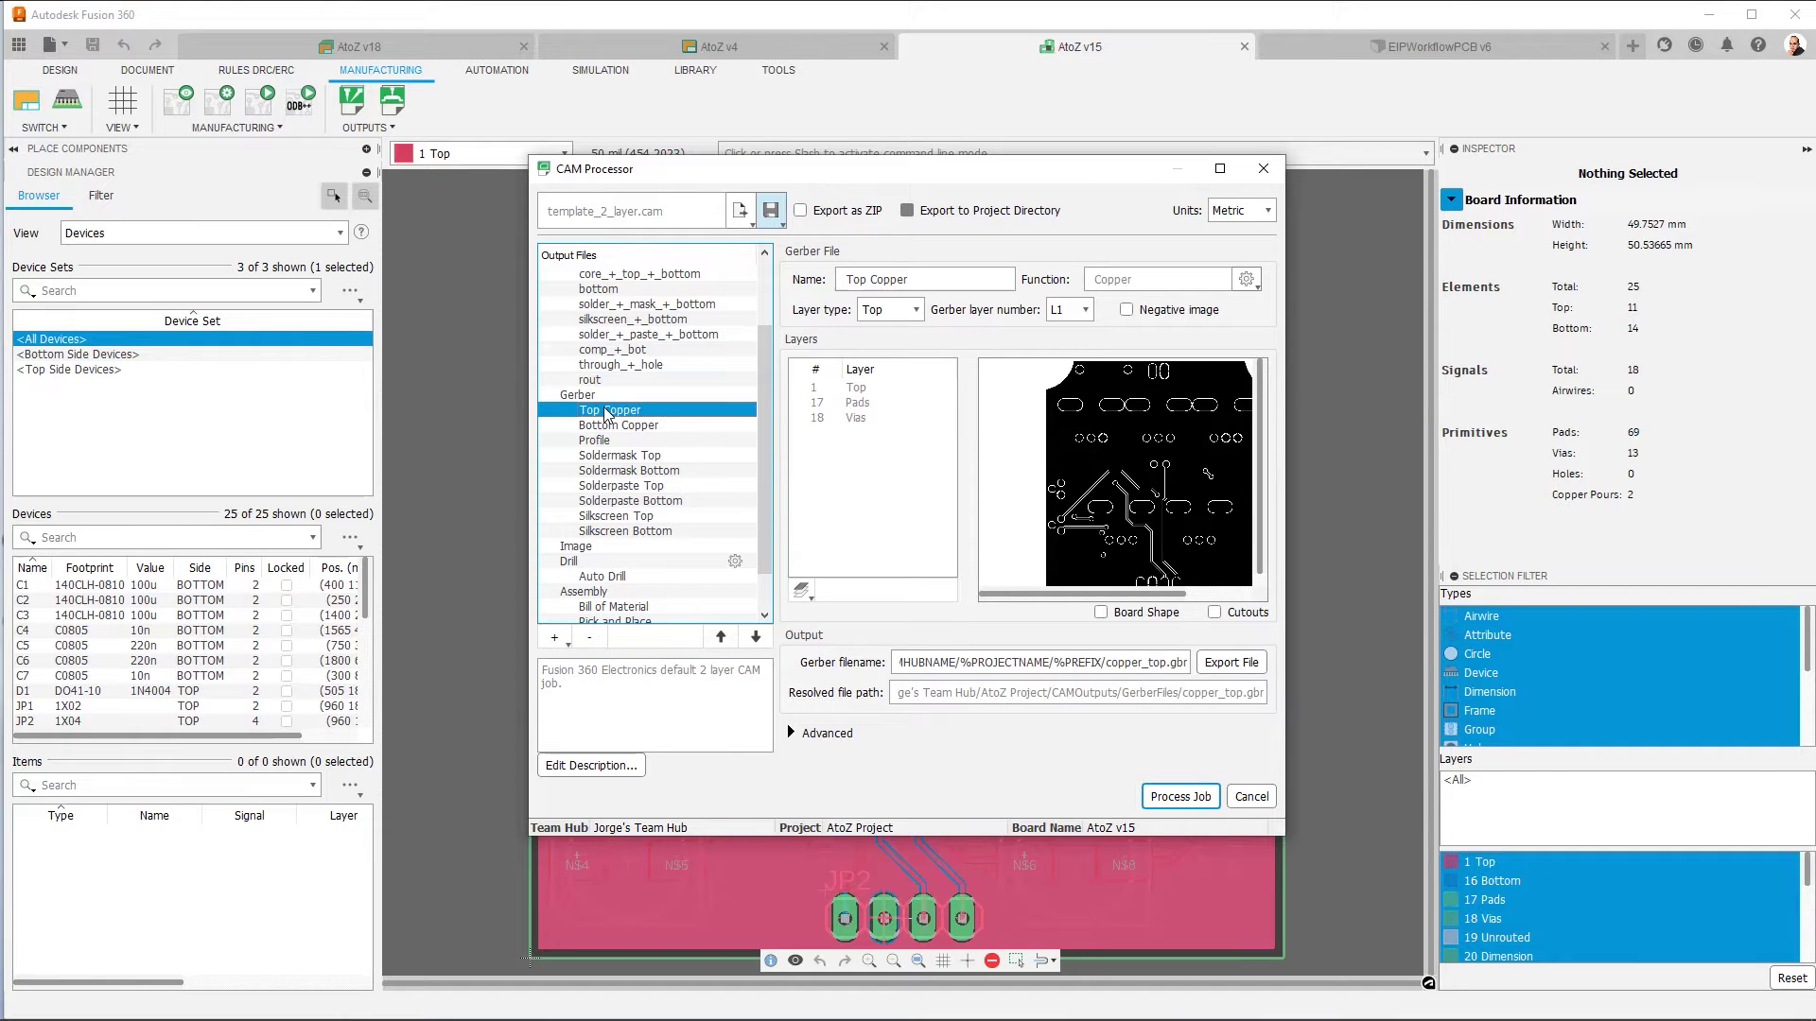
Check Top Copper's layer list without changes, then review the Bottom Copper and Profile outputs.
{"action": "left_click", "coordinate": [802, 590]}
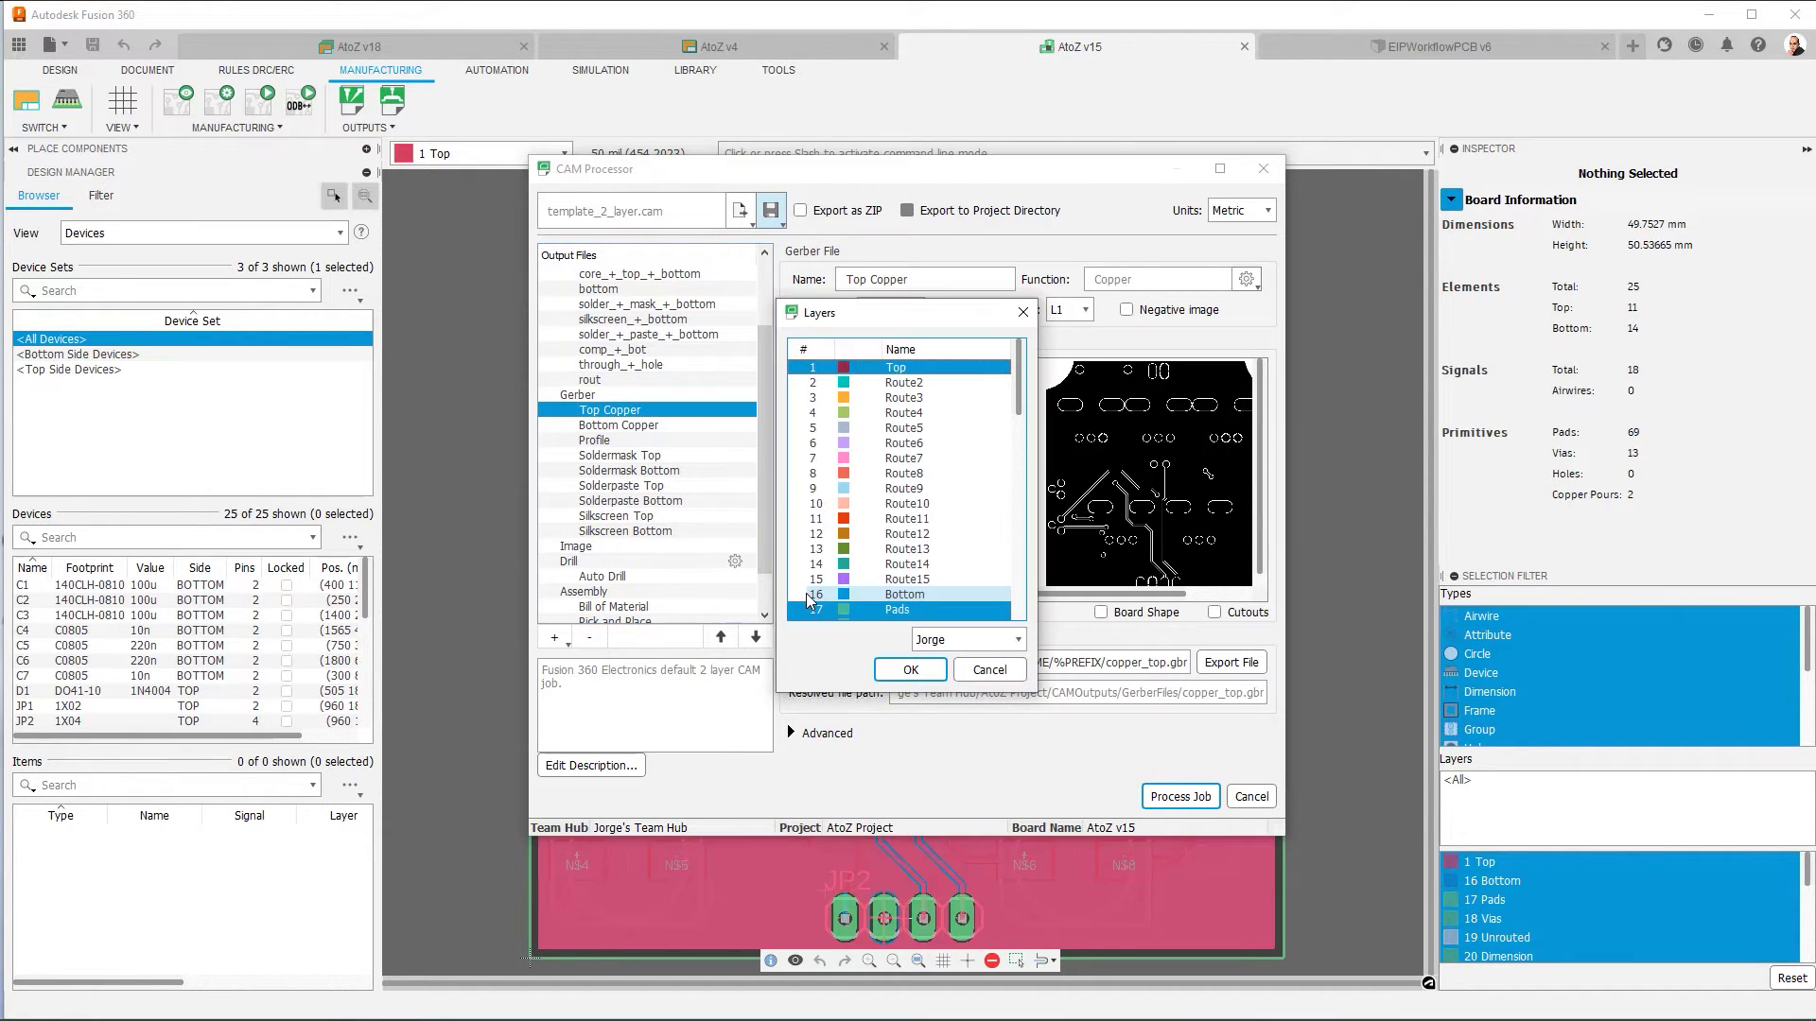
{"action": "left_click", "coordinate": [988, 668]}
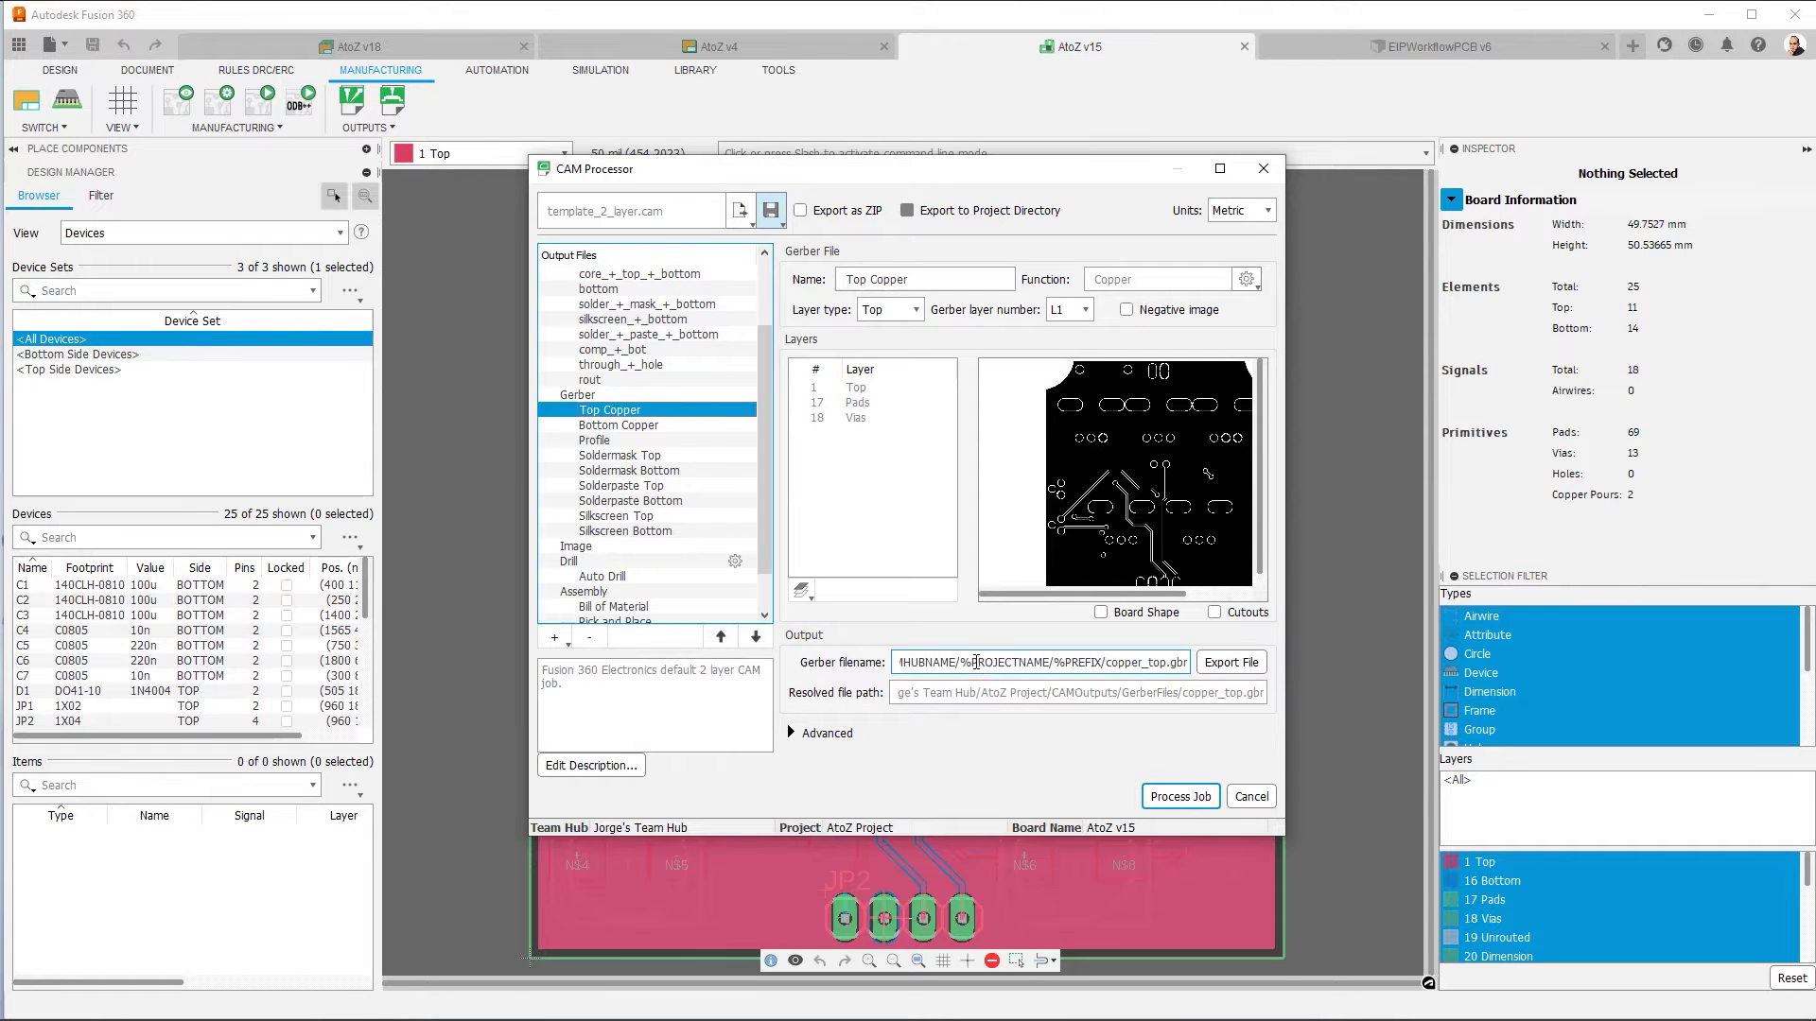
{"action": "left_click", "coordinate": [633, 427]}
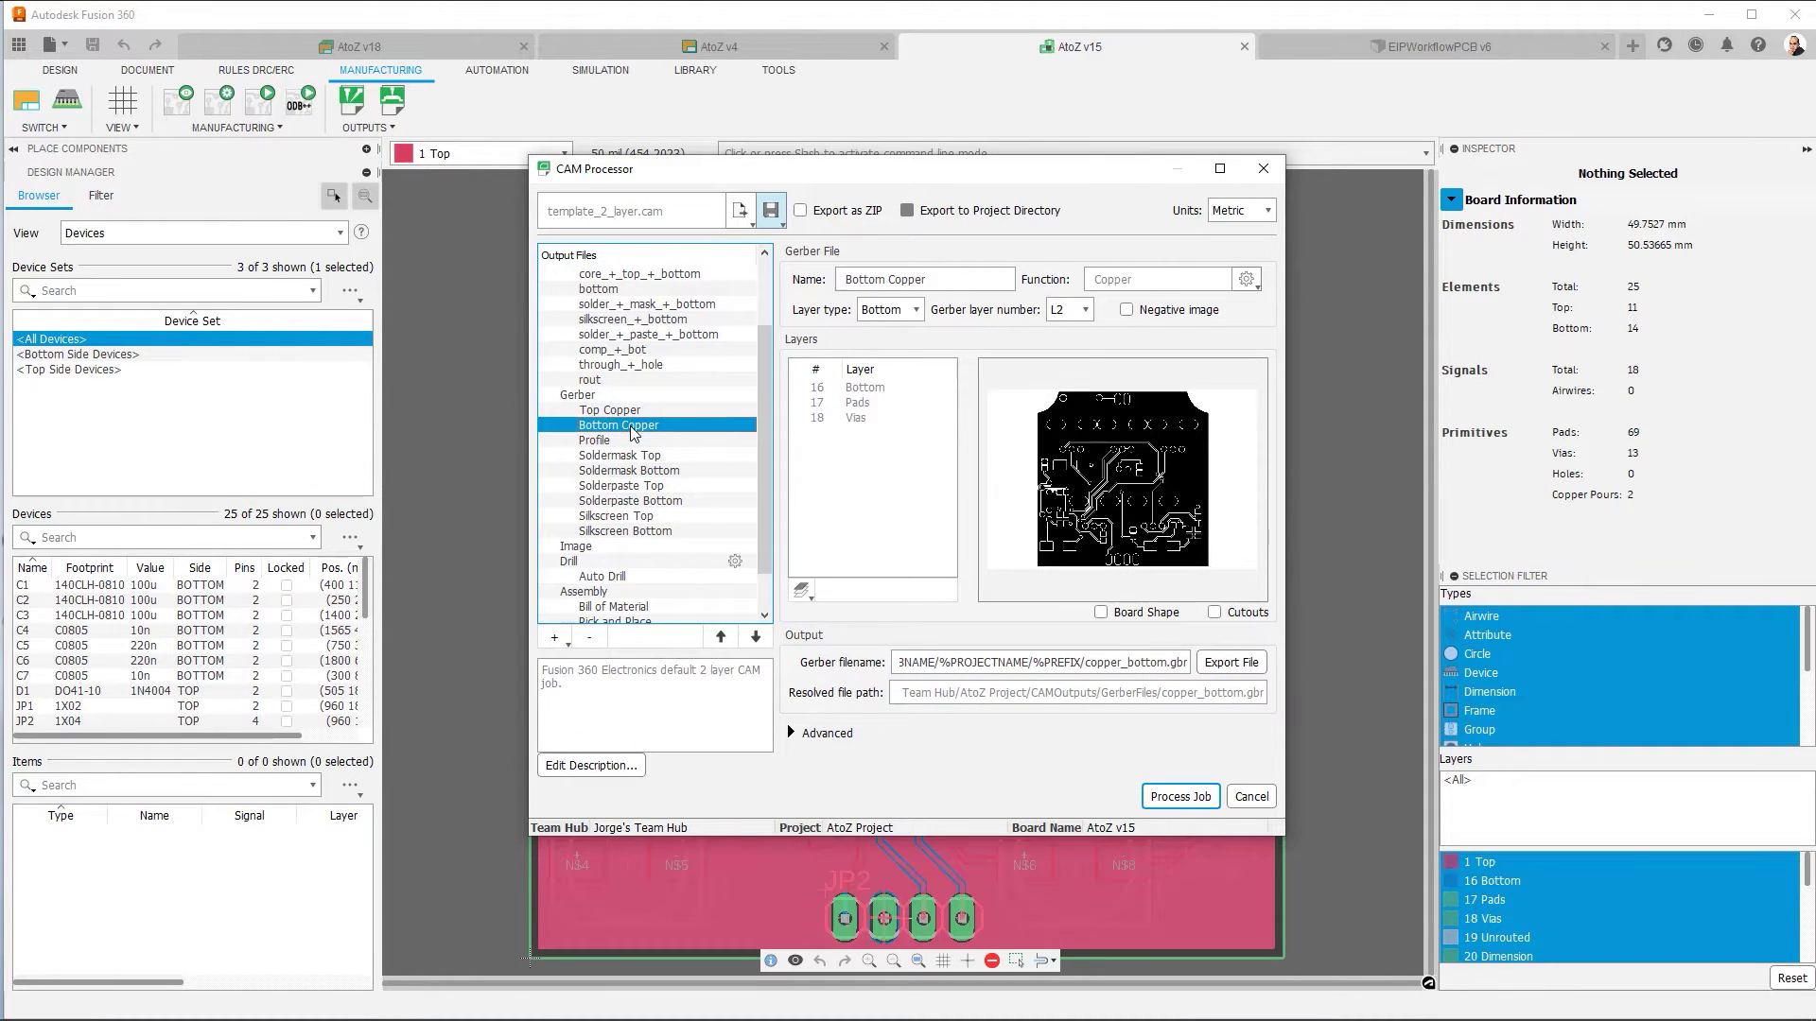
{"action": "left_click", "coordinate": [627, 441]}
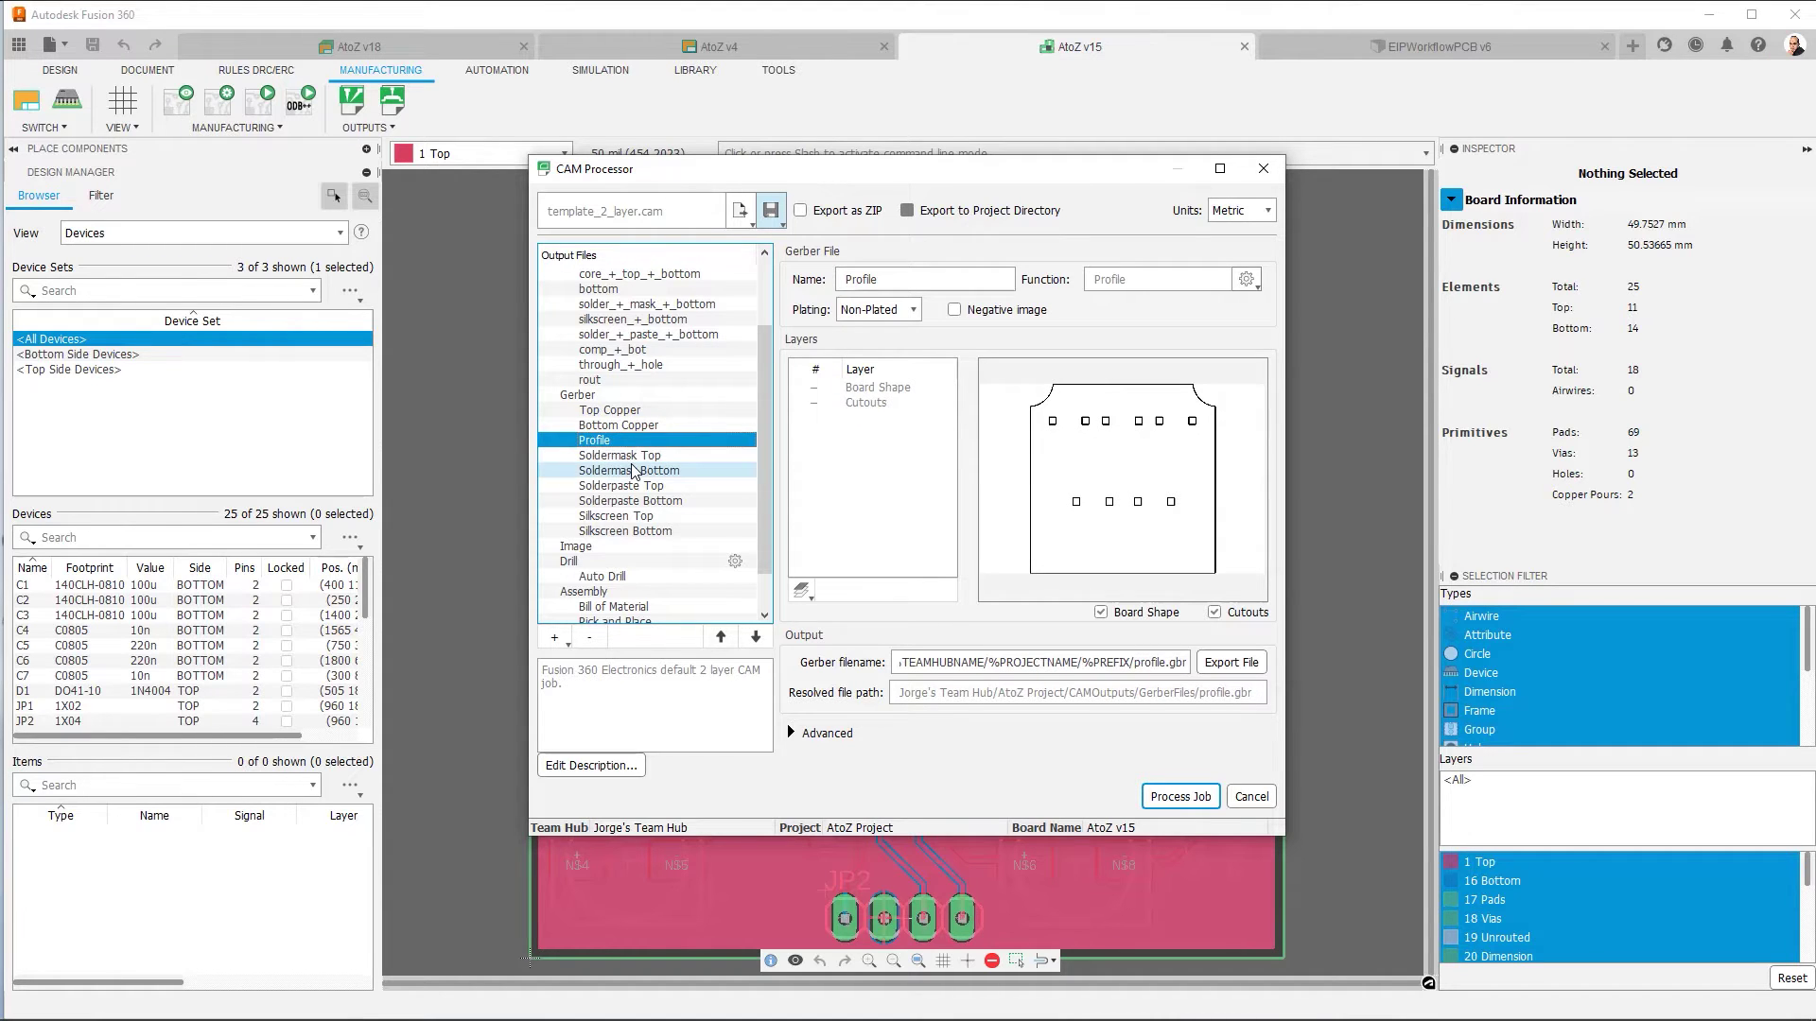
Review the Soldermask Top, Soldermask Bottom and Auto Drill (drill_1_16.xln) outputs.
{"action": "left_click", "coordinate": [634, 458]}
{"action": "left_click", "coordinate": [633, 472]}
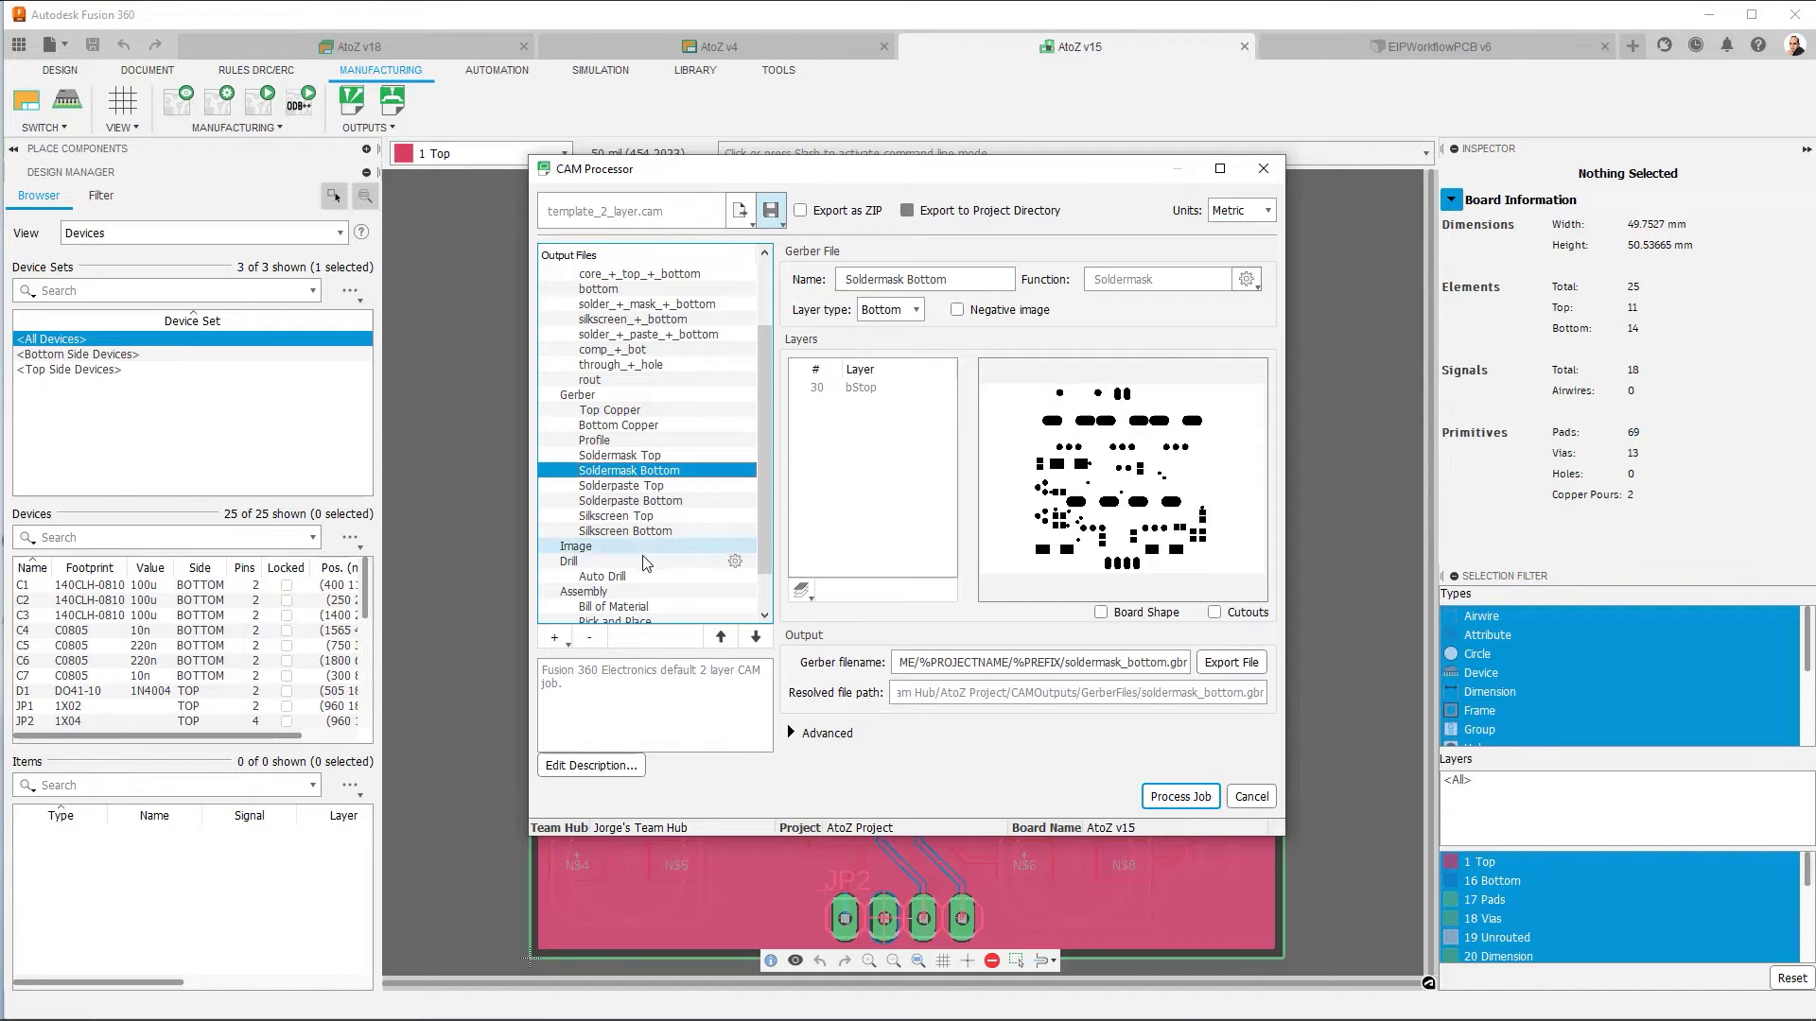
{"action": "scroll", "coordinate": [769, 473], "scroll_direction": "down", "scroll_amount": 1}
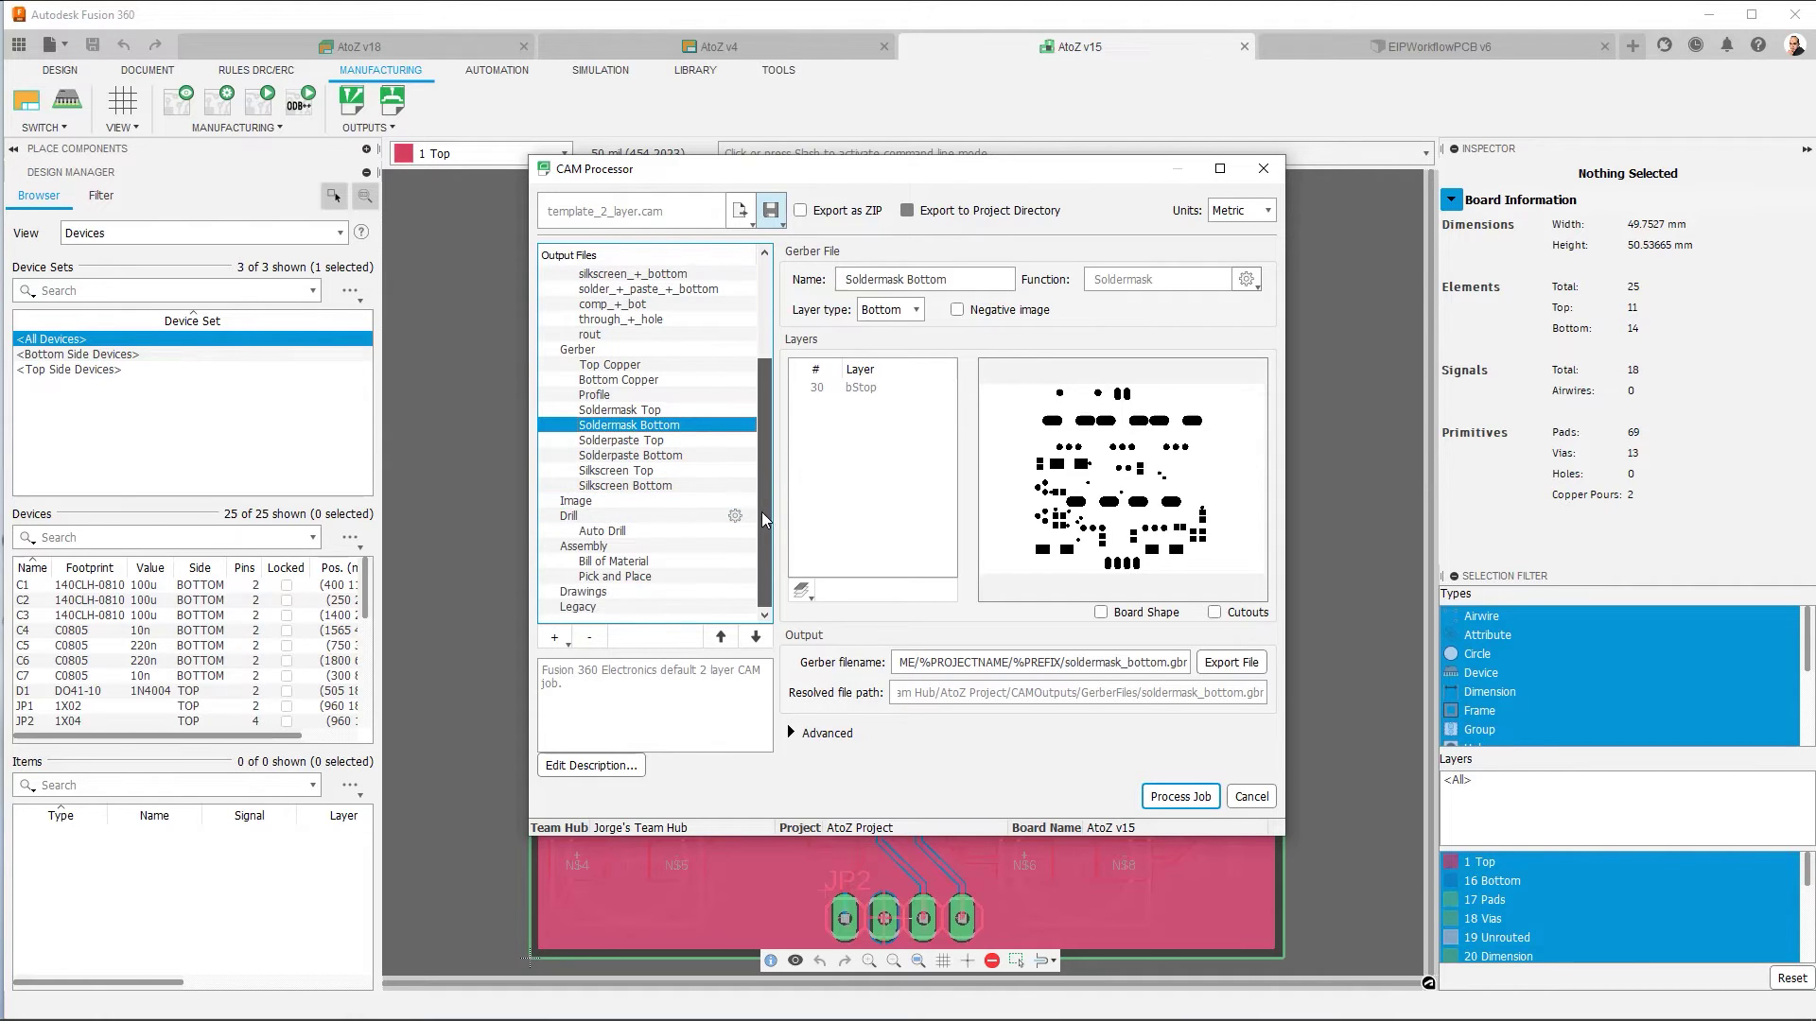
{"action": "left_click", "coordinate": [693, 533]}
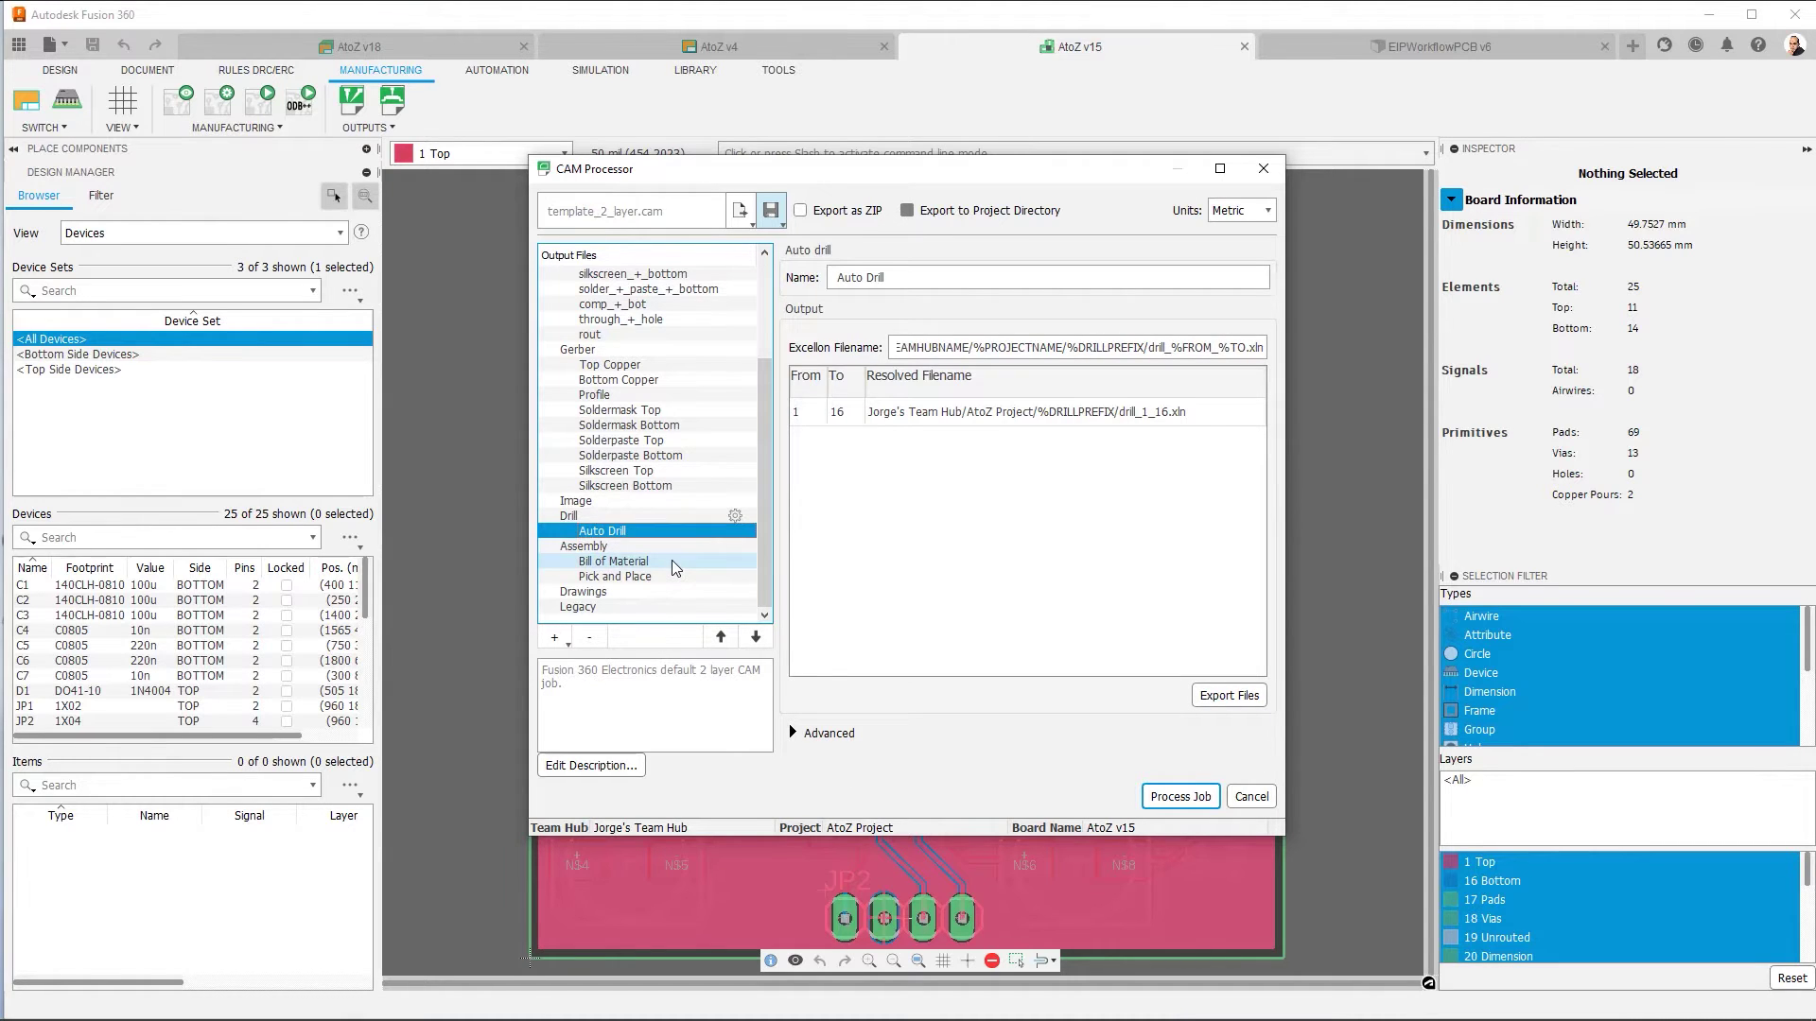
Look over the Bill of Material and Pick and Place outputs, then cancel the CAM Processor.
{"action": "left_click", "coordinate": [671, 561]}
{"action": "left_click", "coordinate": [671, 578]}
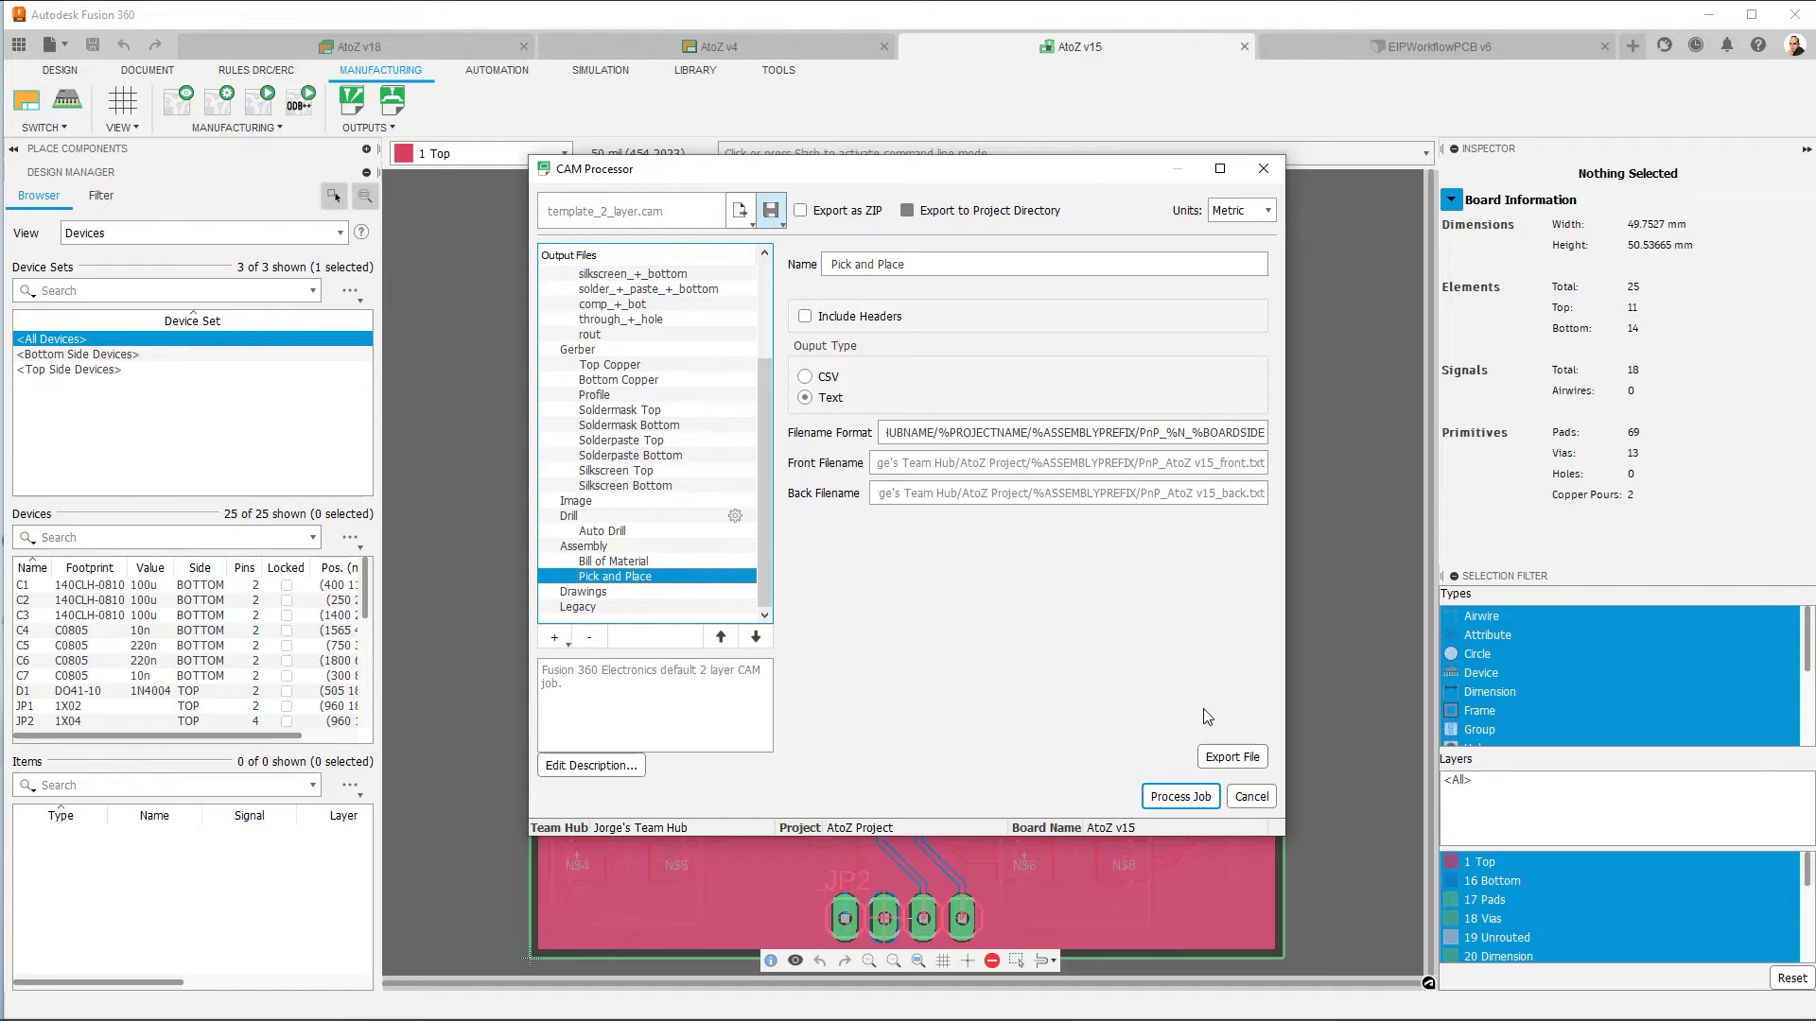
{"action": "left_click", "coordinate": [1251, 797]}
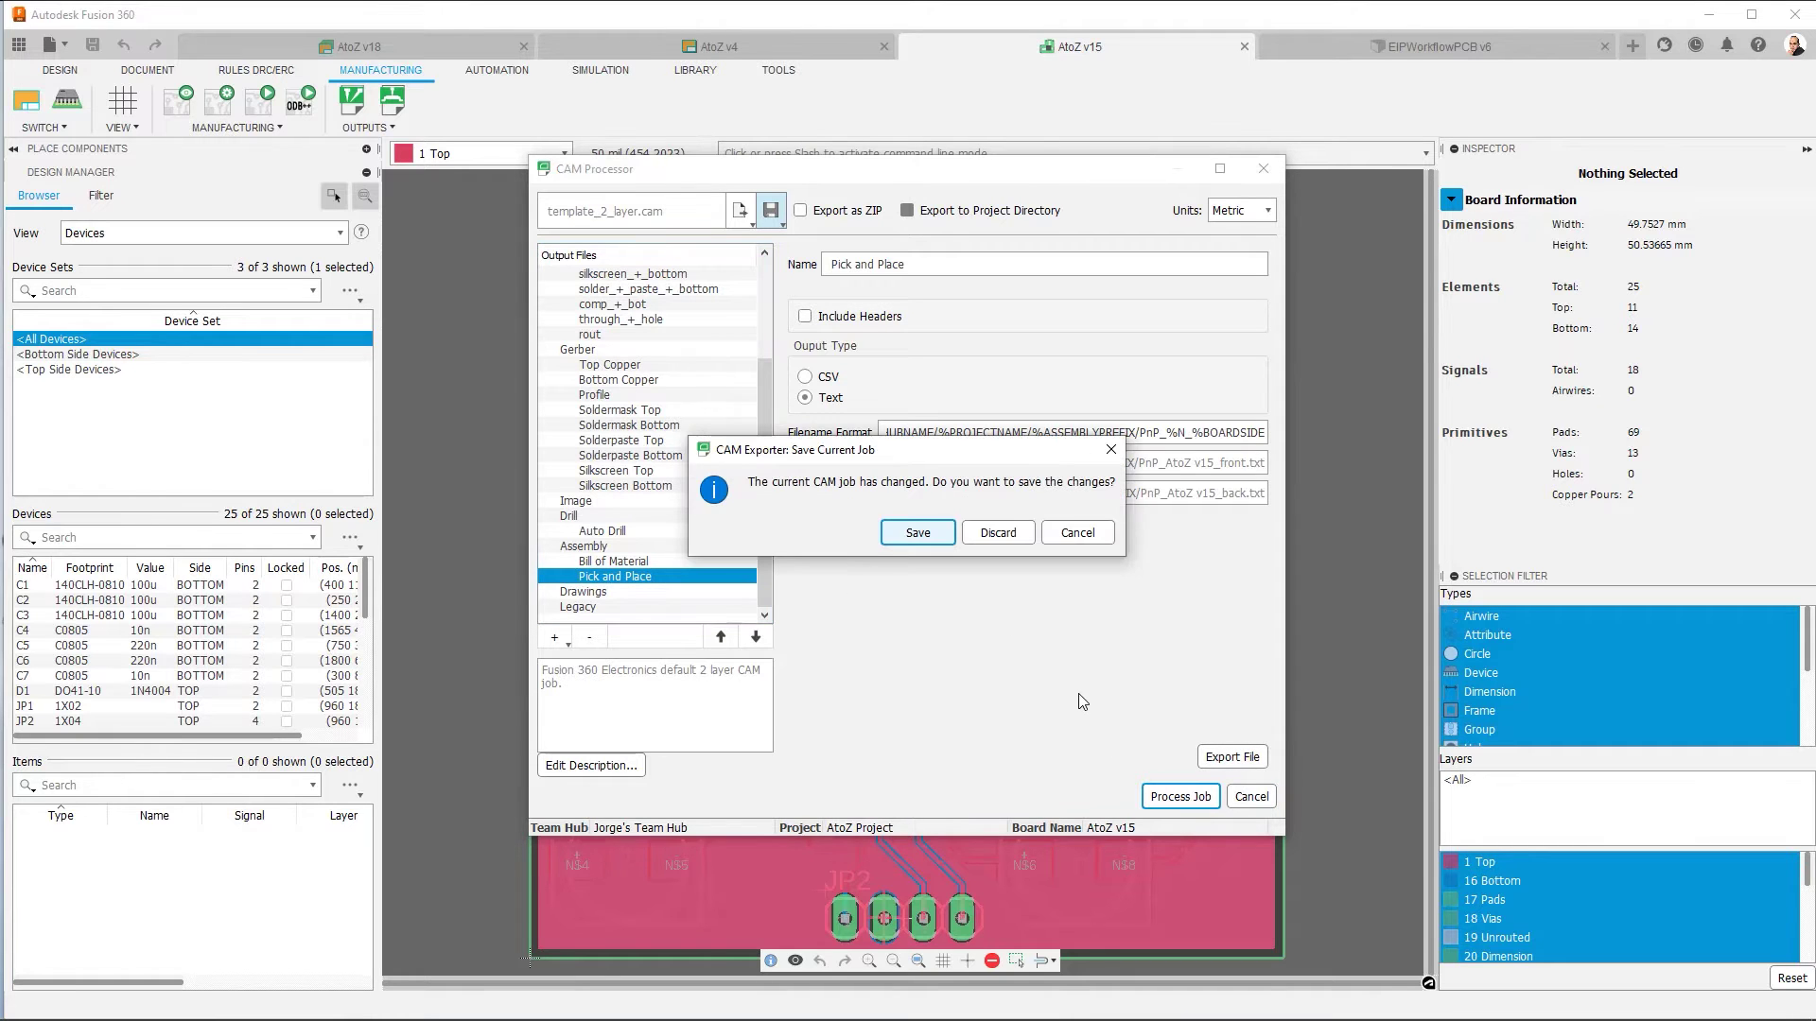
Discard the CAM job changes and start the one-click manufacturing export.
{"action": "left_click", "coordinate": [999, 533]}
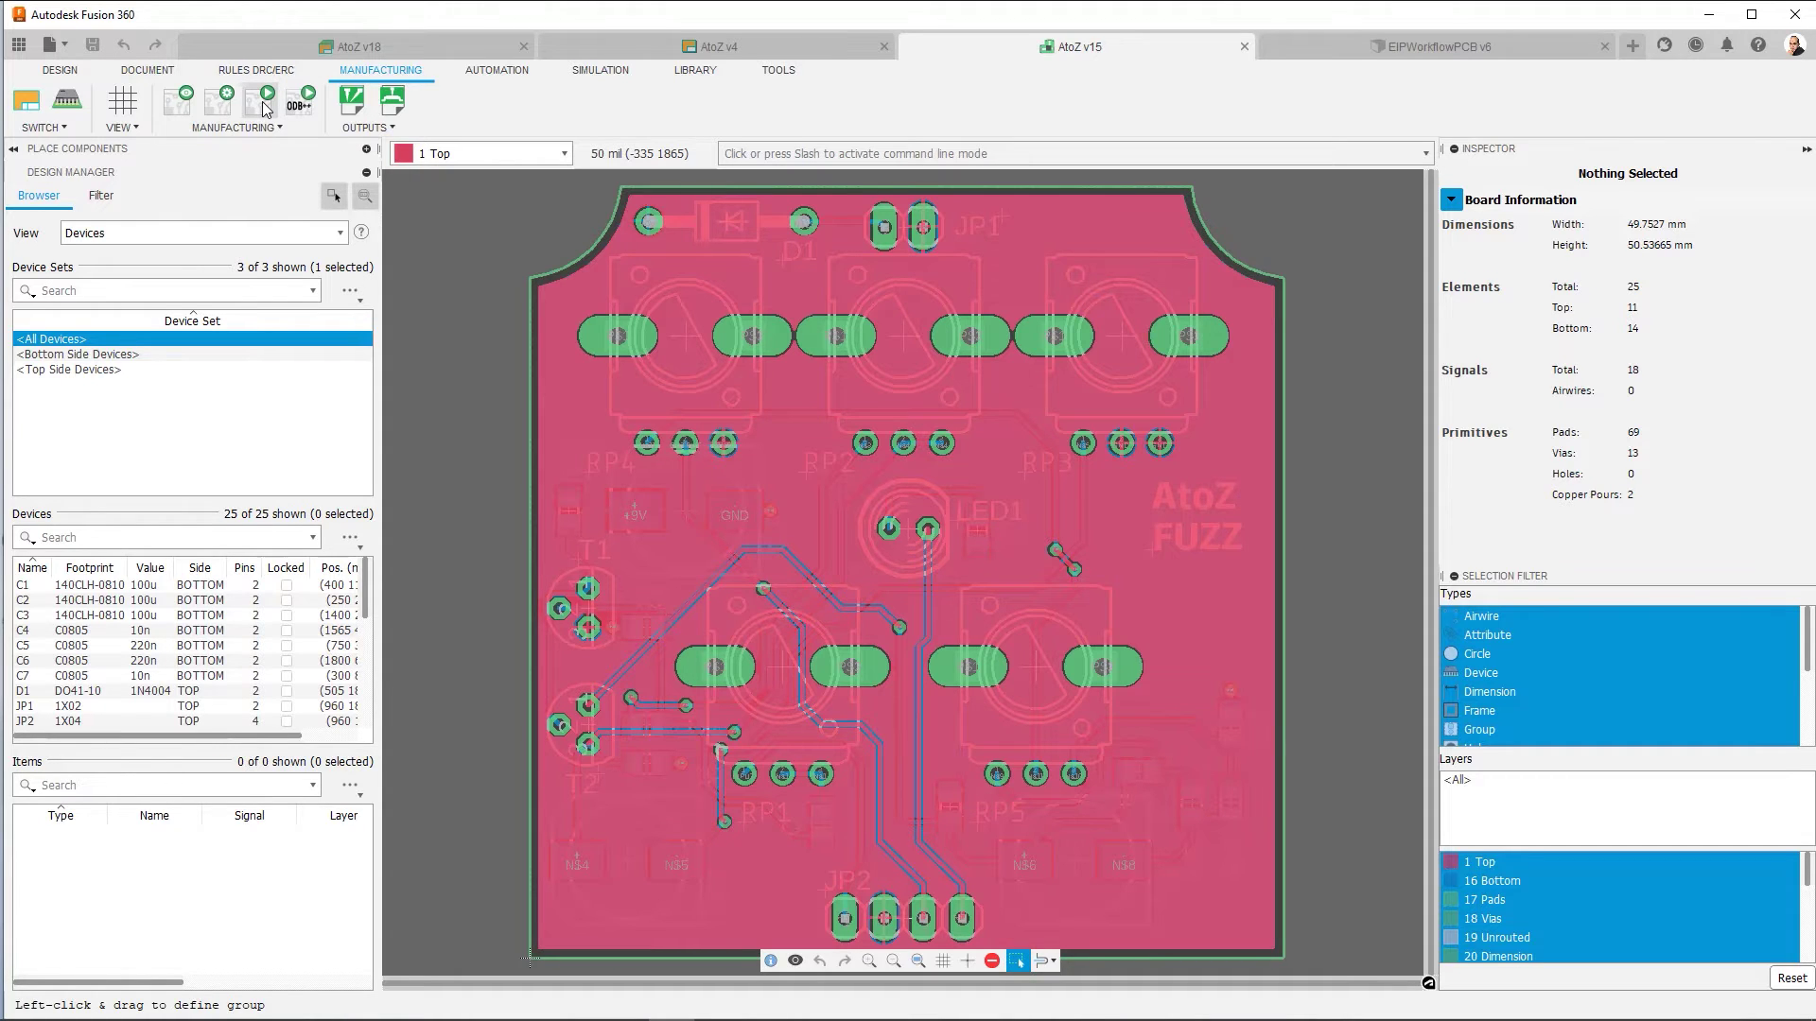
{"action": "left_click", "coordinate": [263, 102]}
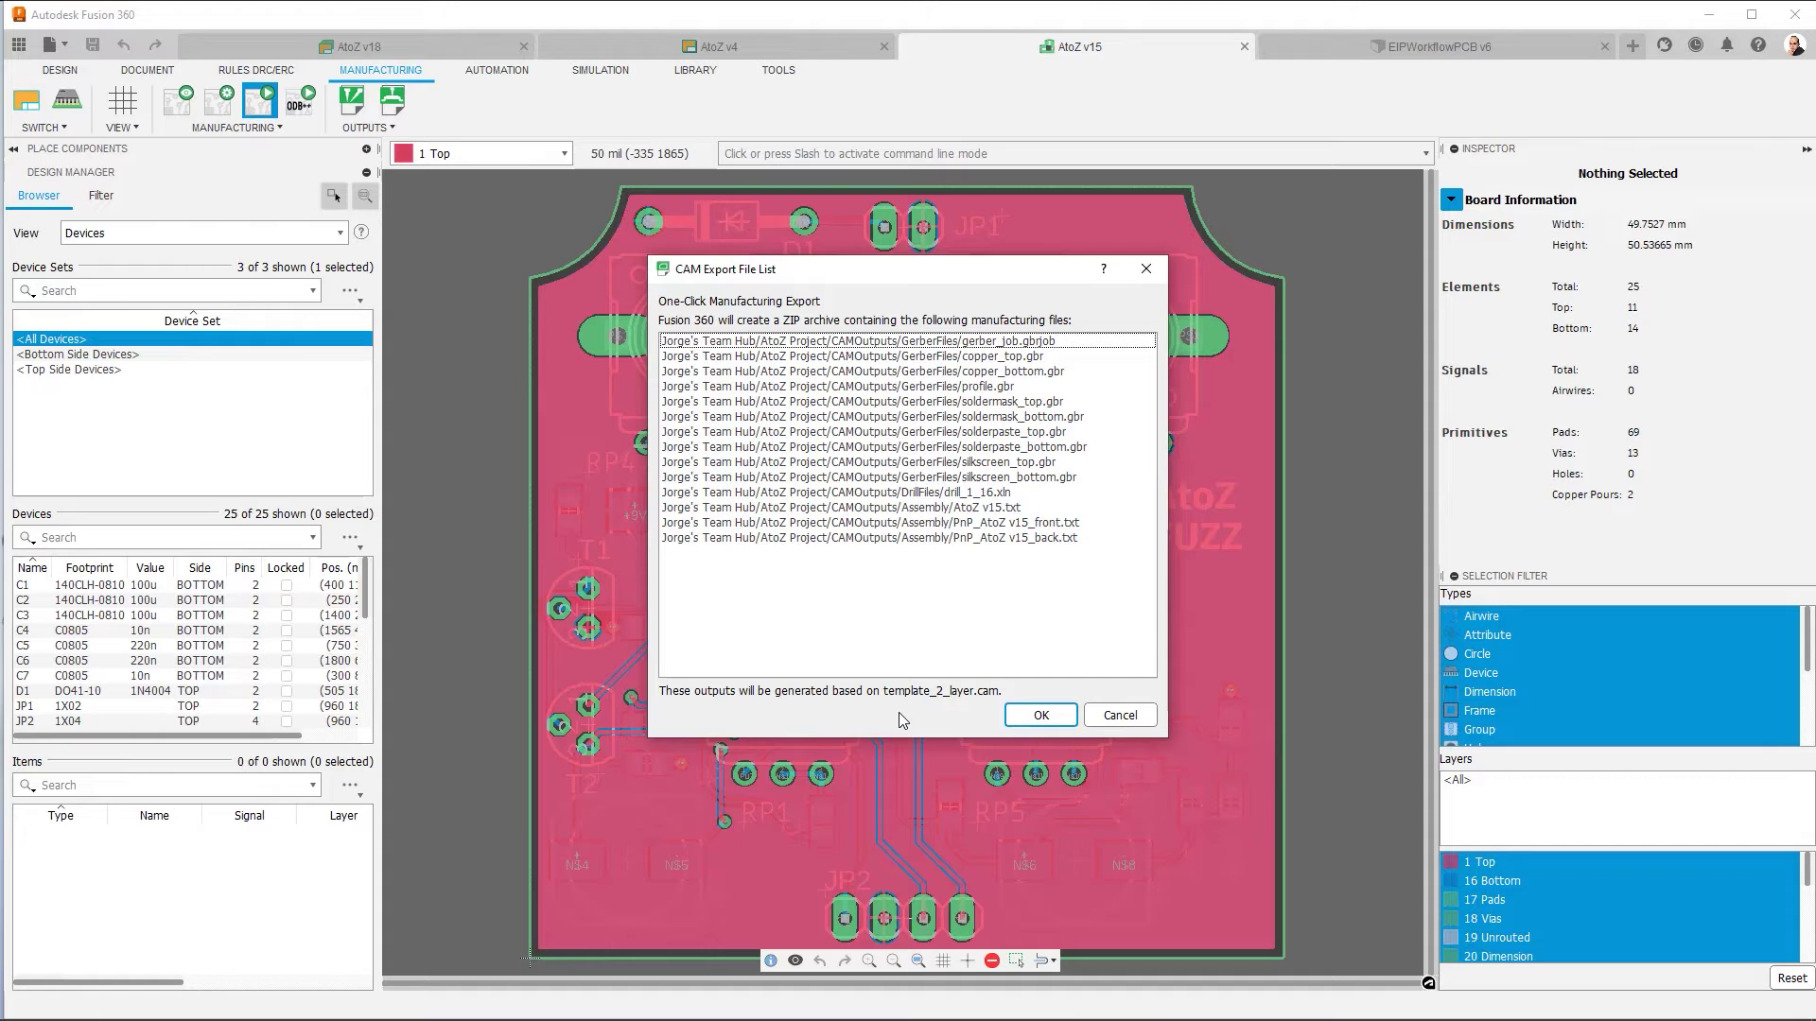
Accept the file list and save AtoZ v15_2022-05-16.zip to the Desktop, closing the Explorer window.
{"action": "left_click", "coordinate": [1043, 716]}
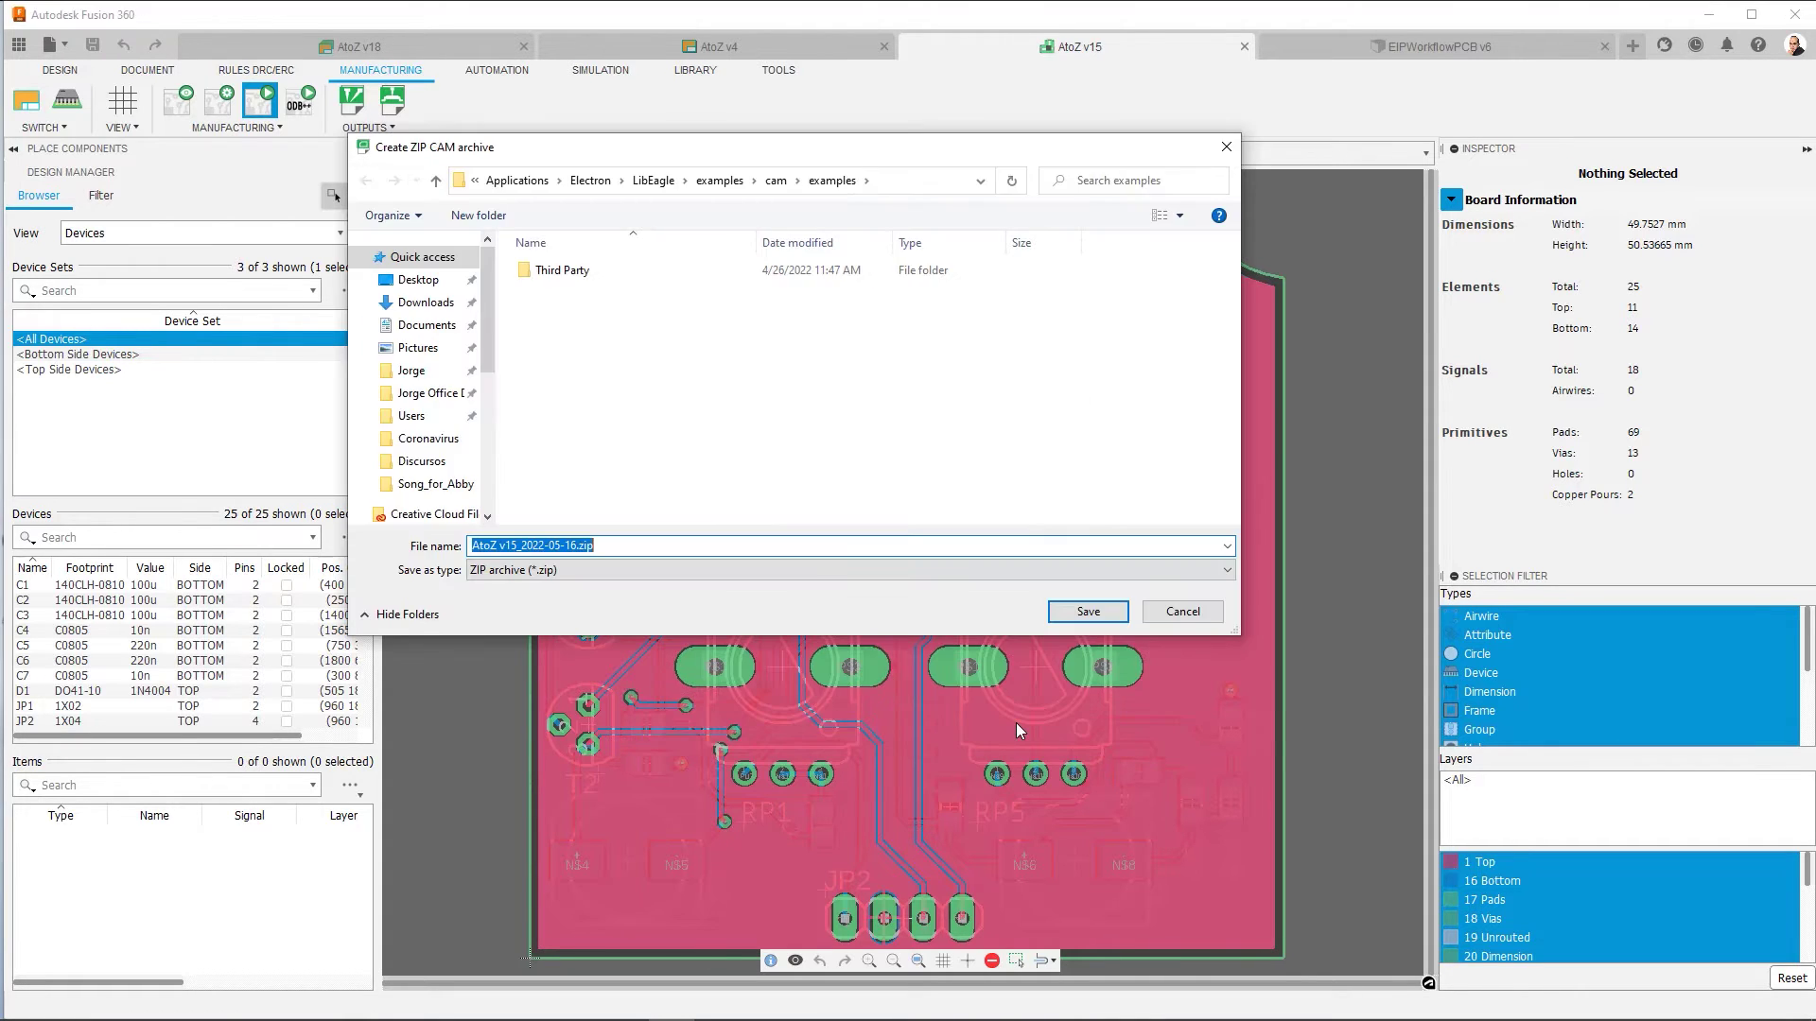
{"action": "left_click", "coordinate": [439, 284]}
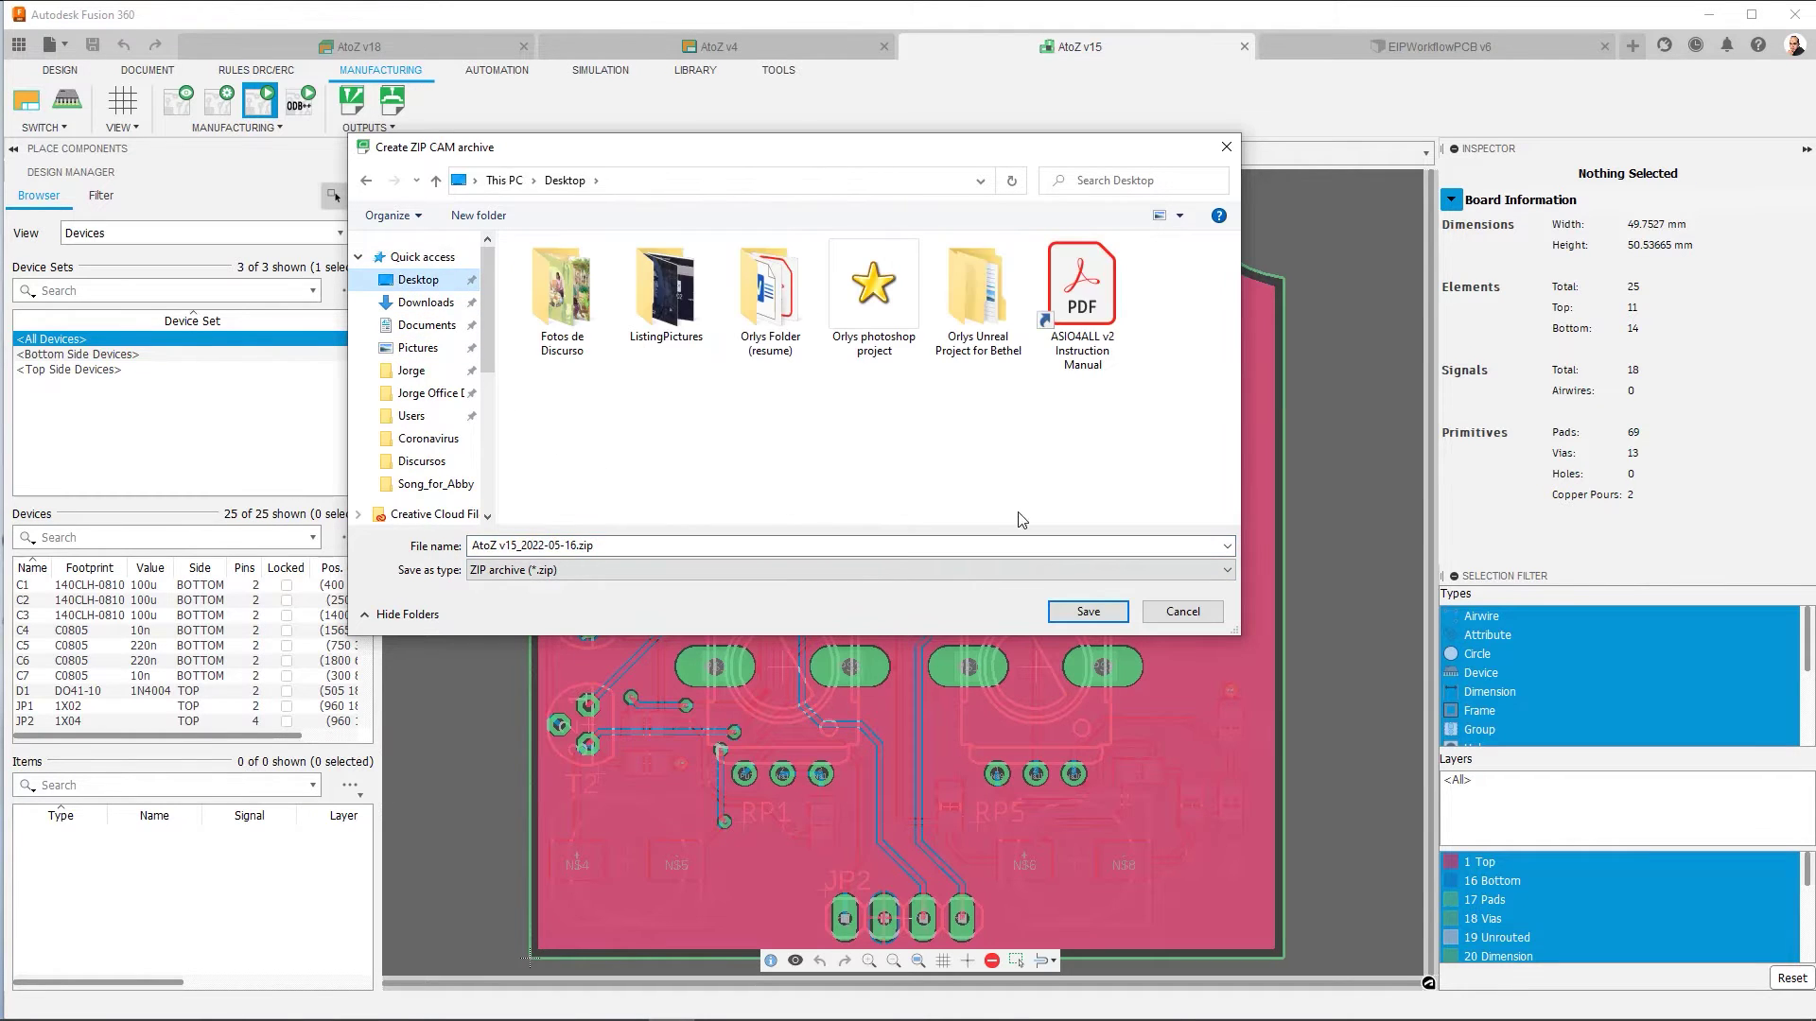
{"action": "left_click", "coordinate": [1121, 610]}
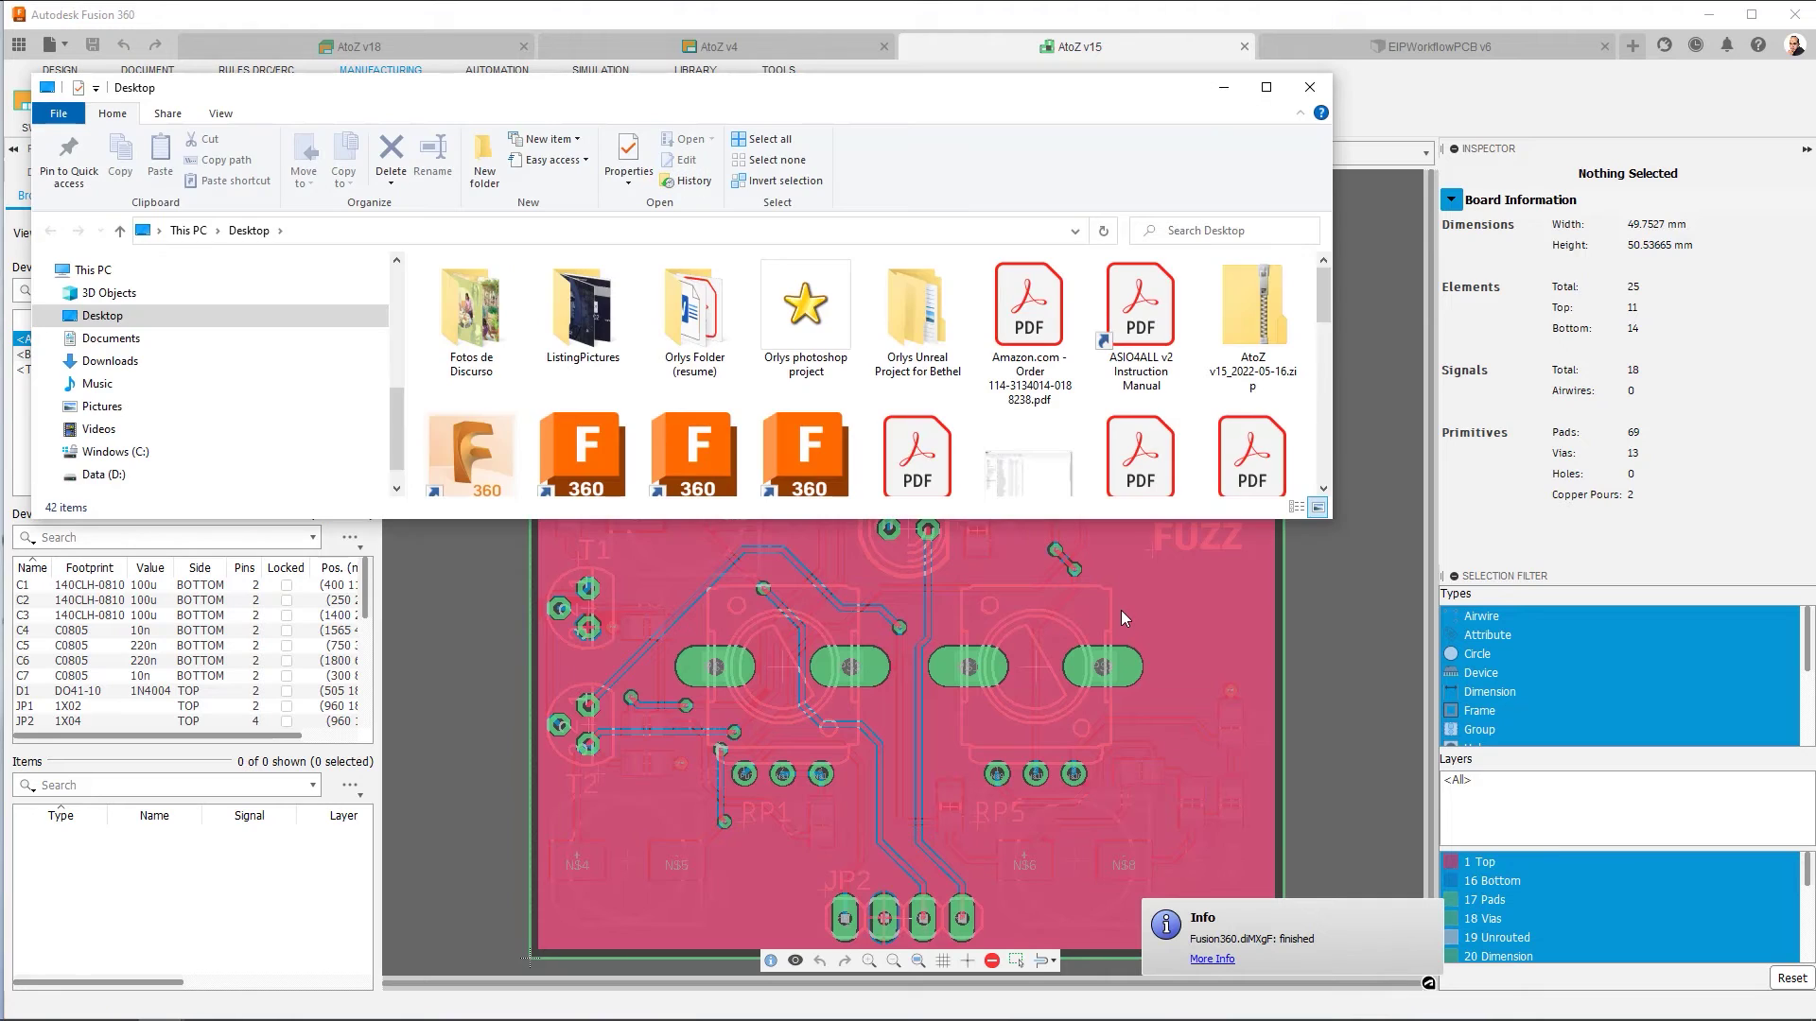
{"action": "left_click", "coordinate": [1308, 89]}
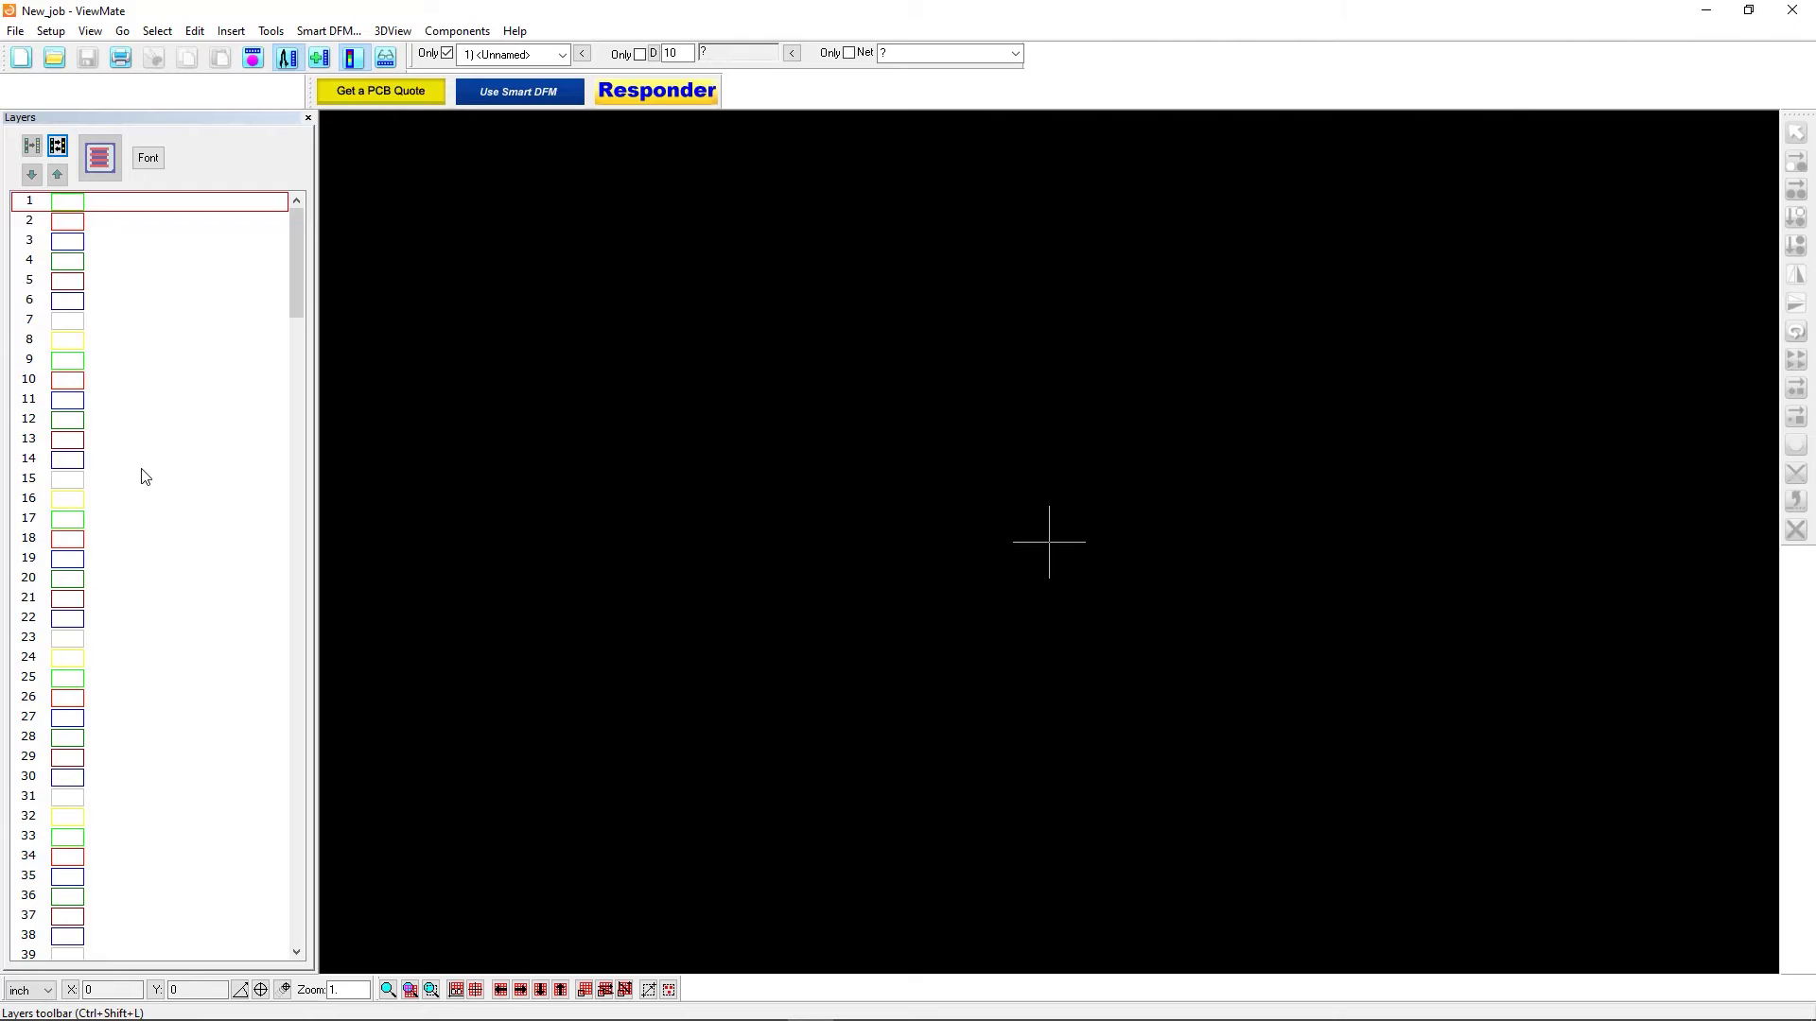
Import the Desktop archive AtoZ v15_2022-05-16.zip in ViewMate via File > Import > Zip.
{"action": "left_click", "coordinate": [15, 31]}
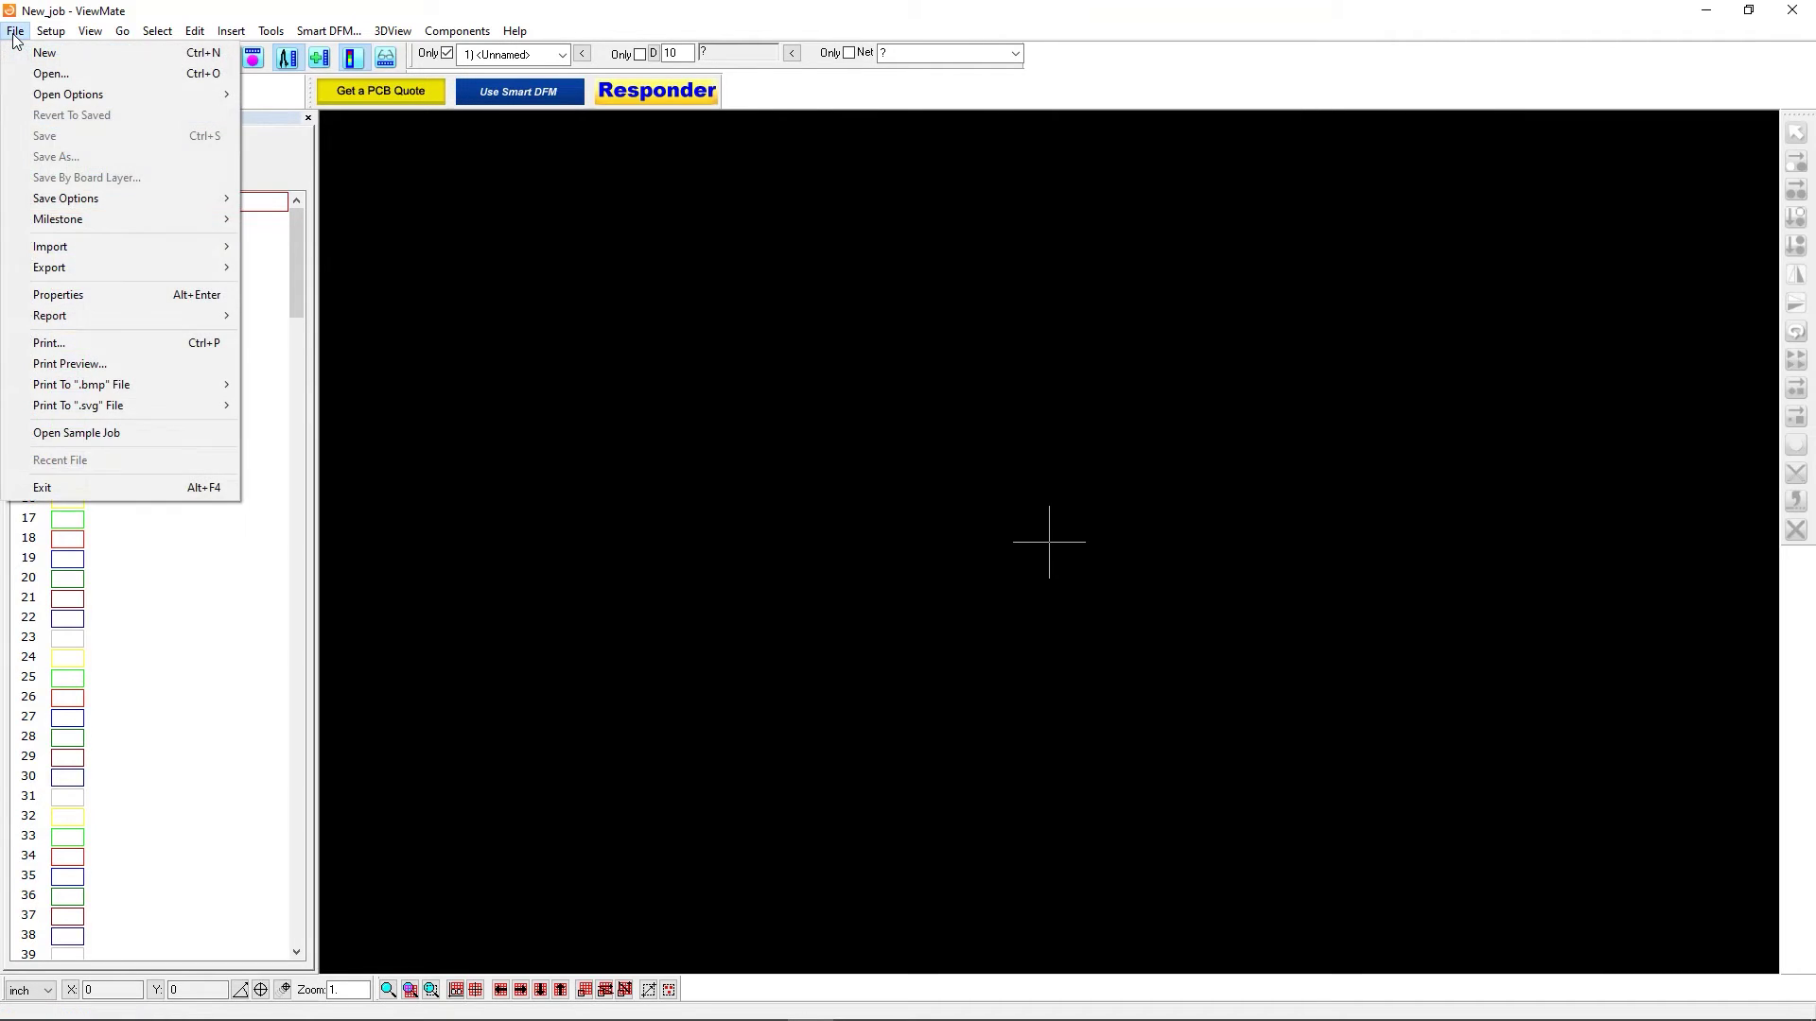
{"action": "mouse_move", "coordinate": [139, 248]}
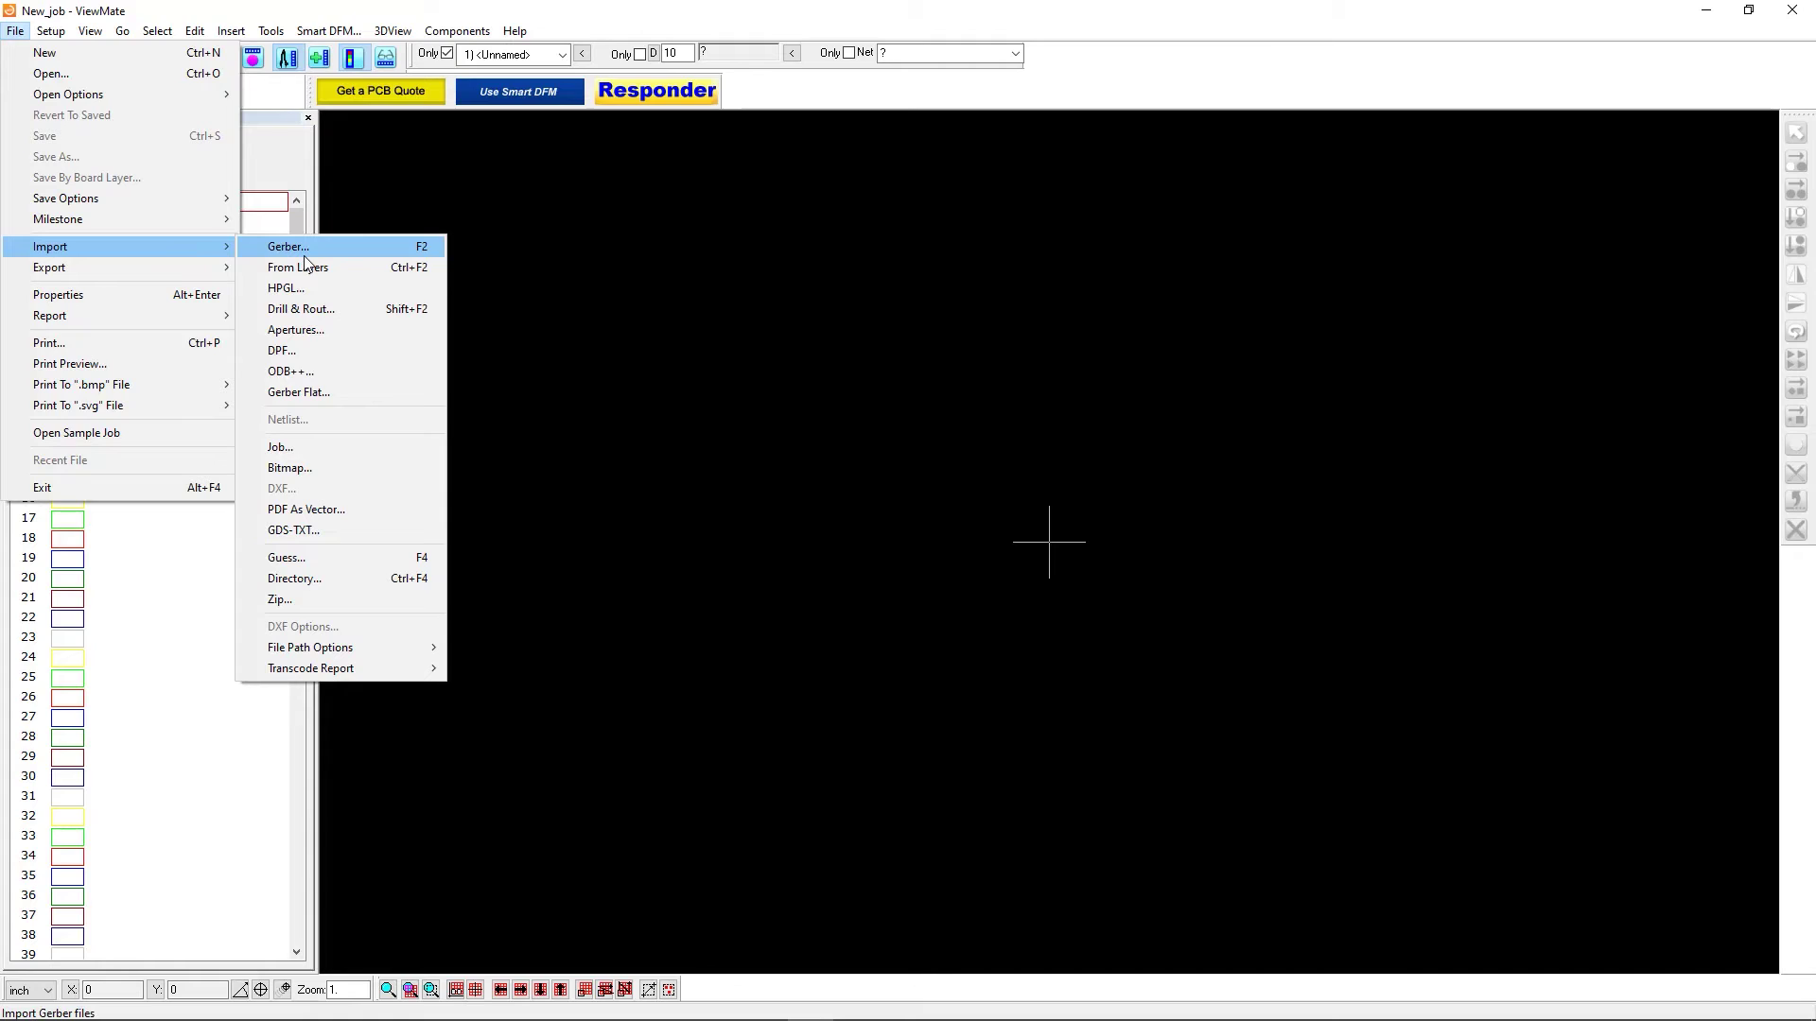
{"action": "left_click", "coordinate": [358, 600]}
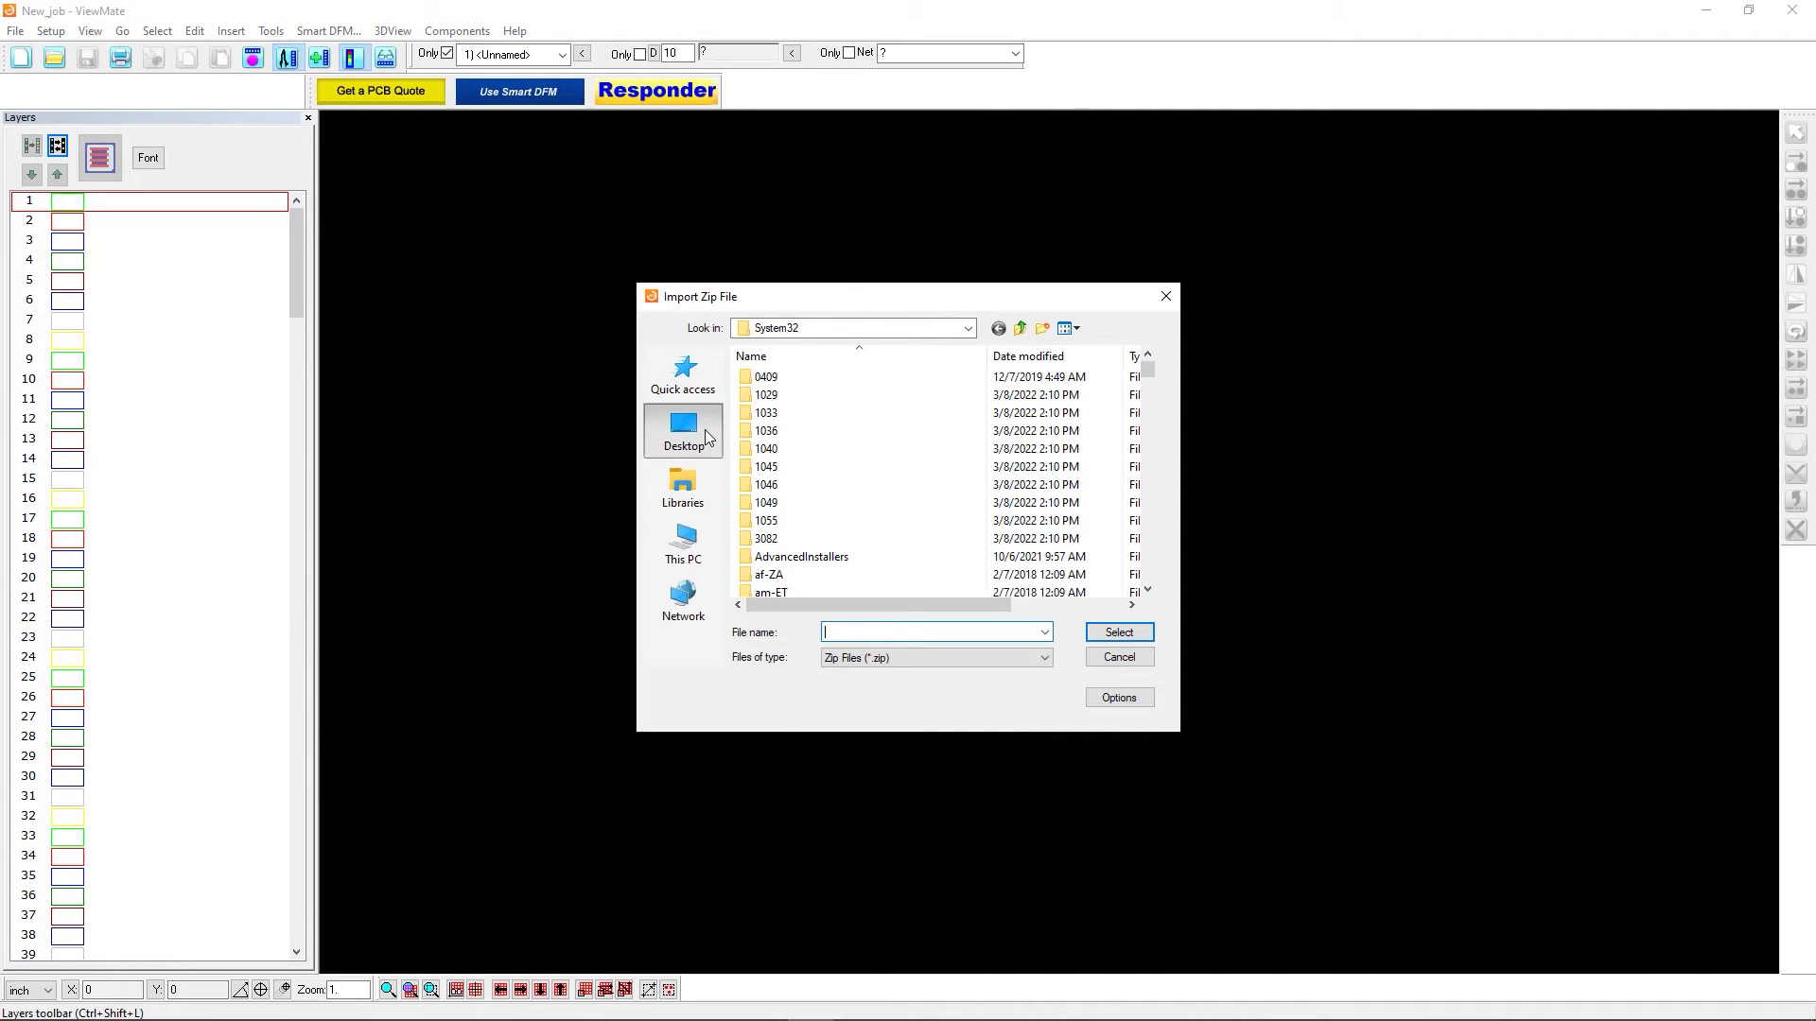
{"action": "left_click", "coordinate": [705, 429]}
{"action": "scroll", "coordinate": [1055, 408], "scroll_direction": "down", "scroll_amount": 5}
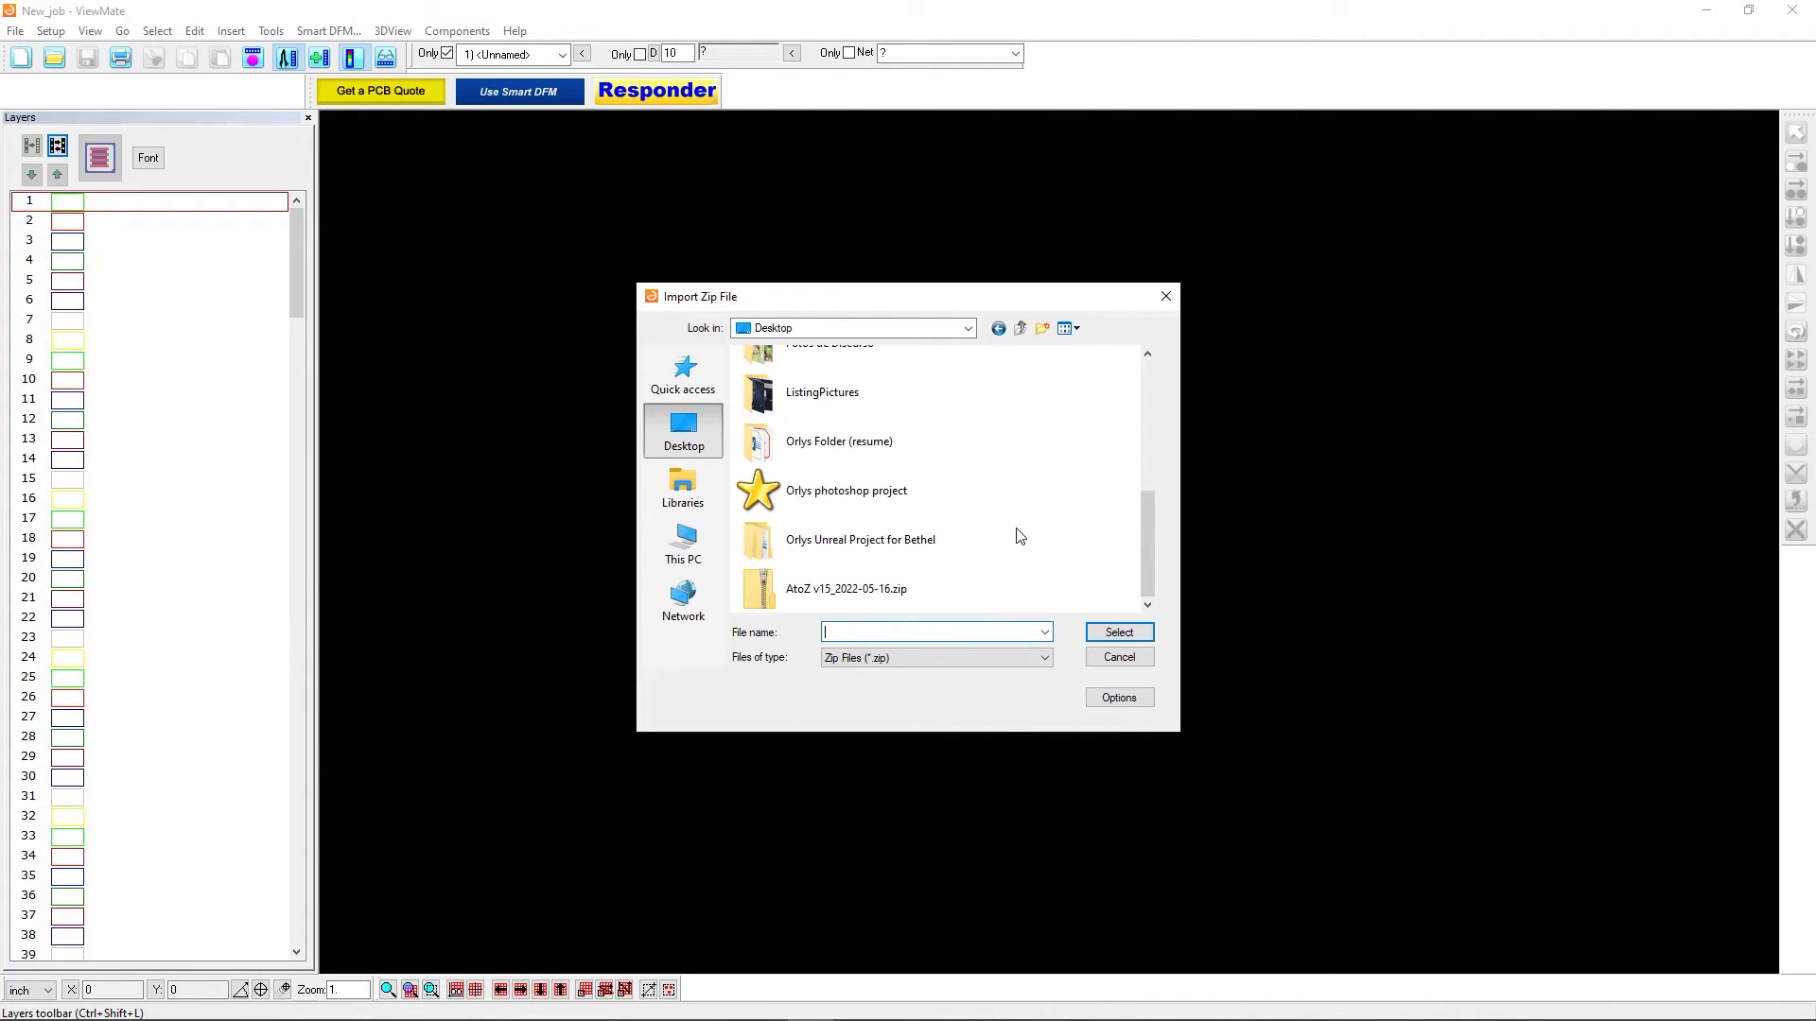
{"action": "left_click", "coordinate": [900, 596]}
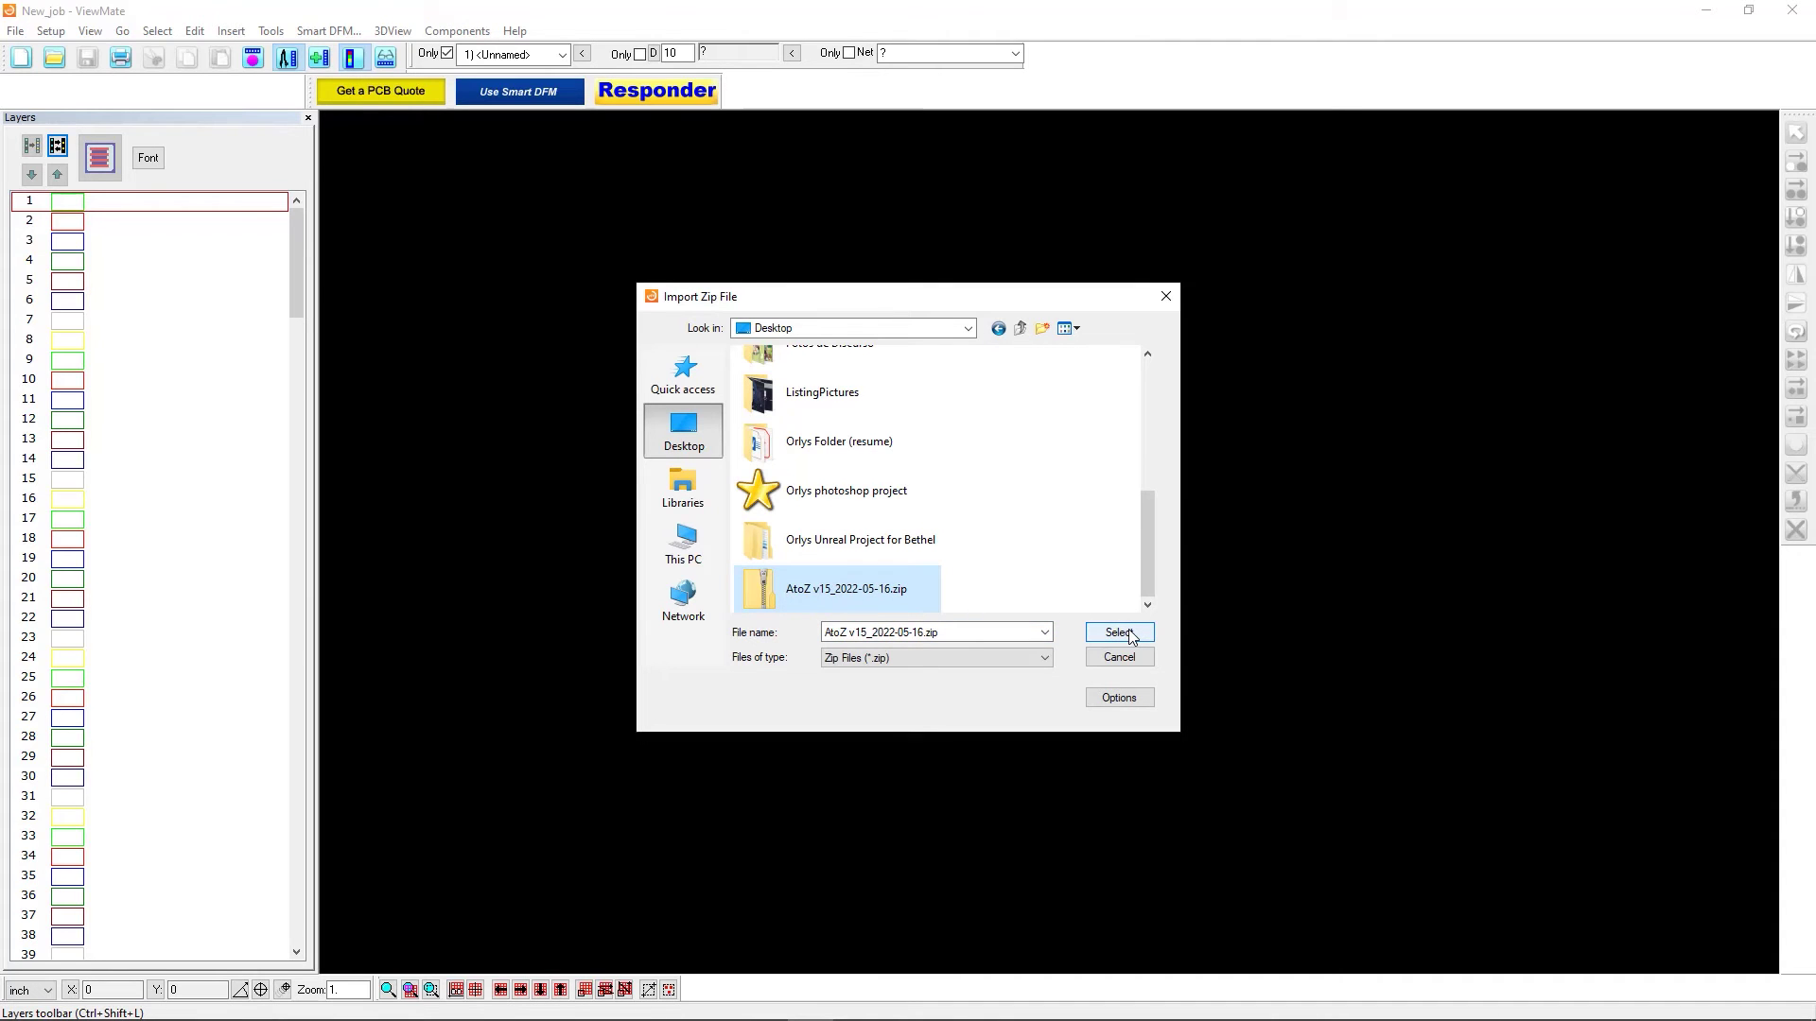
{"action": "left_click", "coordinate": [1118, 633]}
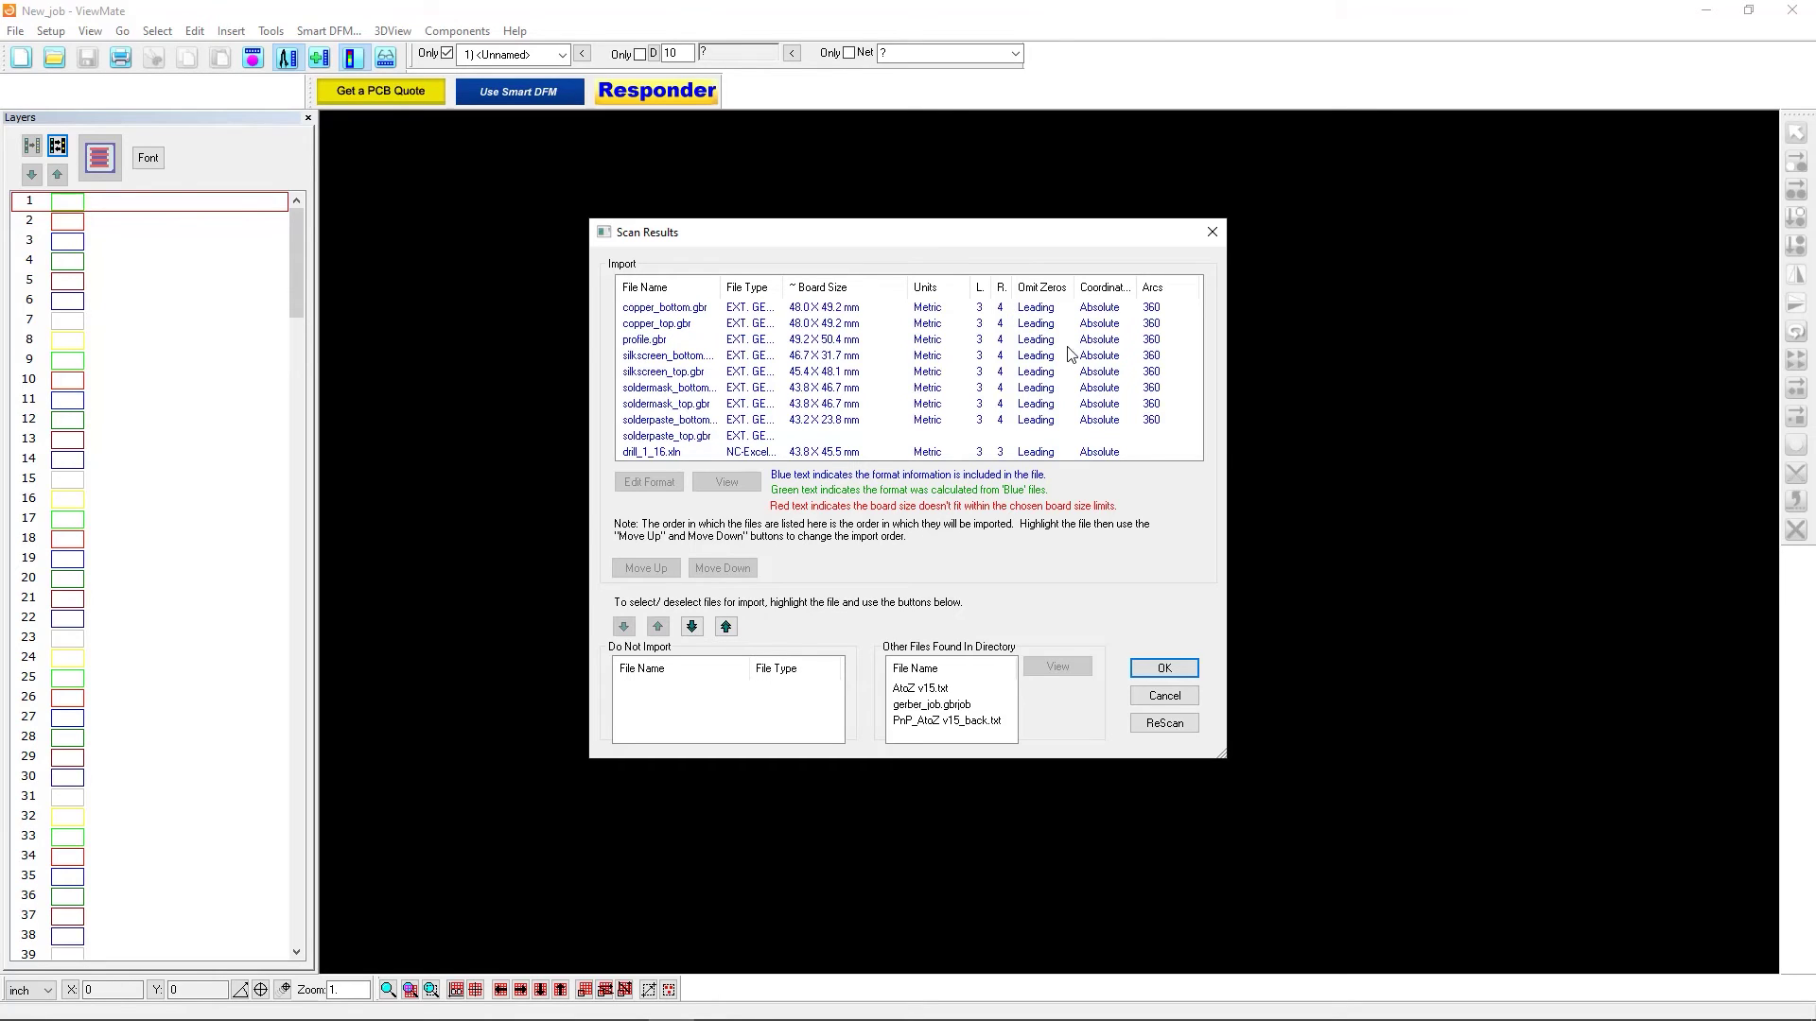
Confirm the scan results to load the nine Gerber and drill layers as job AtoZ v15_2022-05-16.bin.
{"action": "left_click", "coordinate": [1165, 669]}
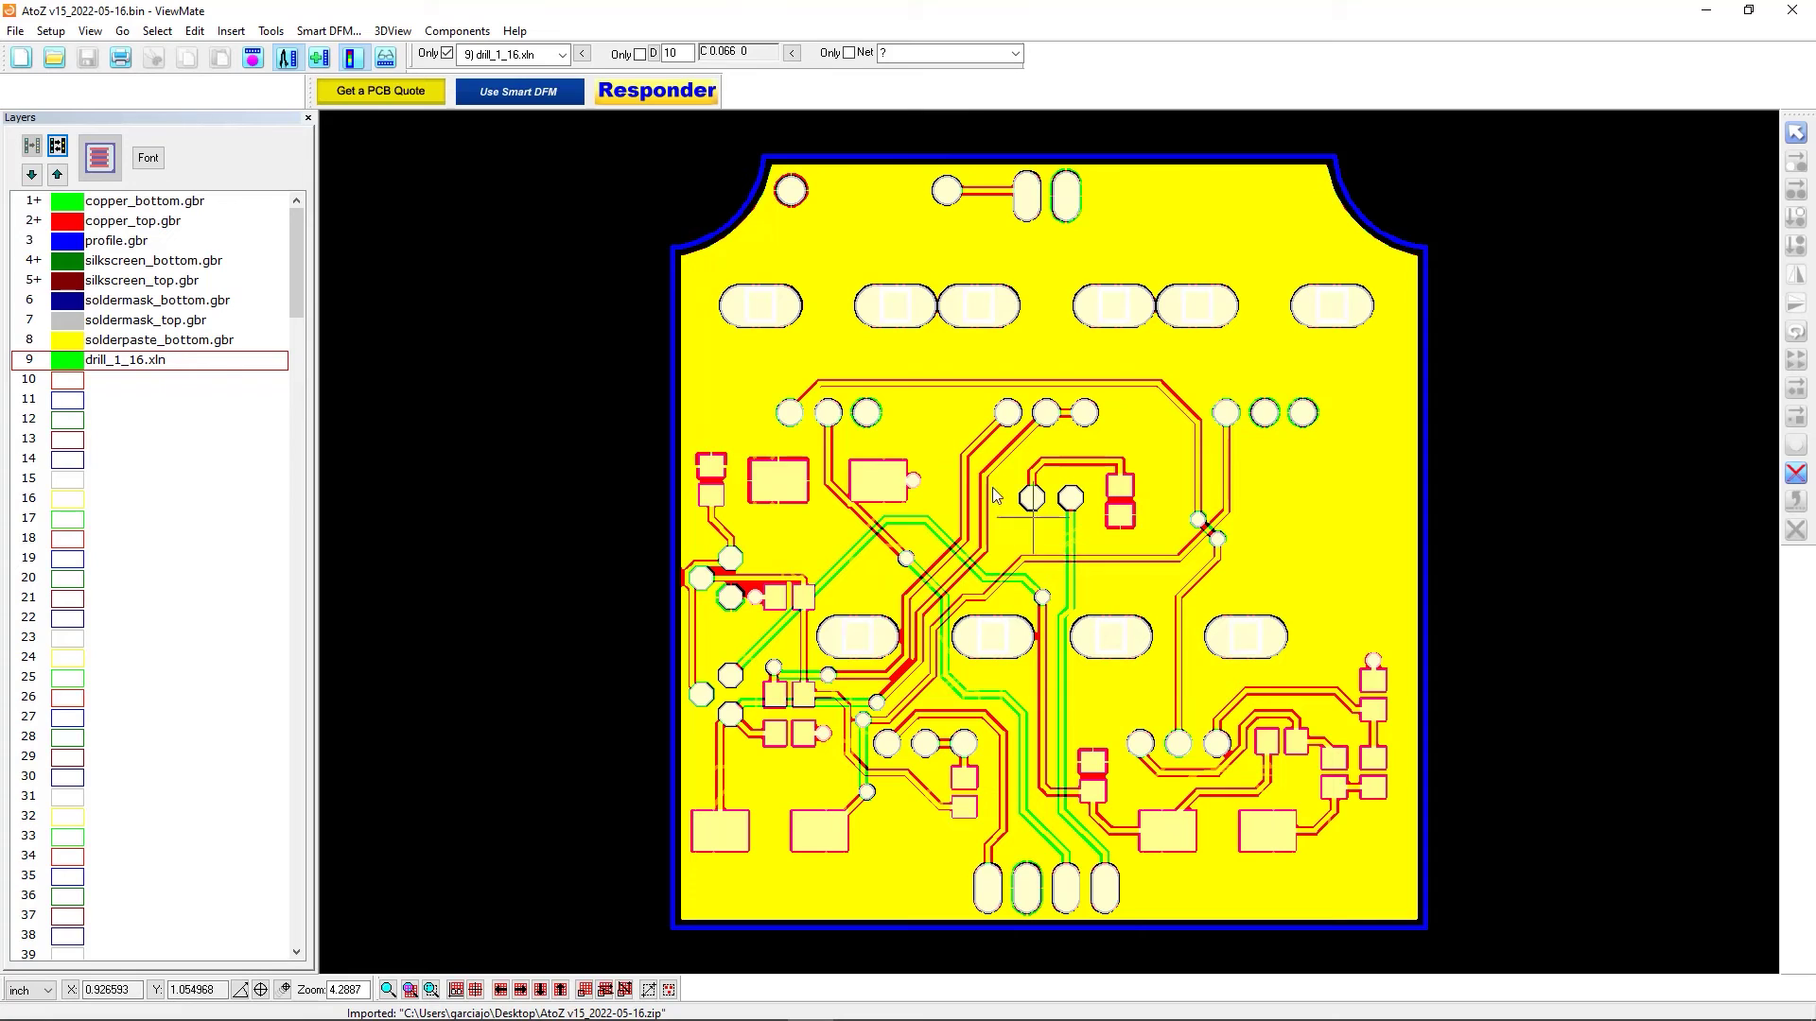
Toggle the copper layers to view copper_top.gbr alone, then only copper_bottom.gbr in green.
{"action": "left_click", "coordinate": [76, 204]}
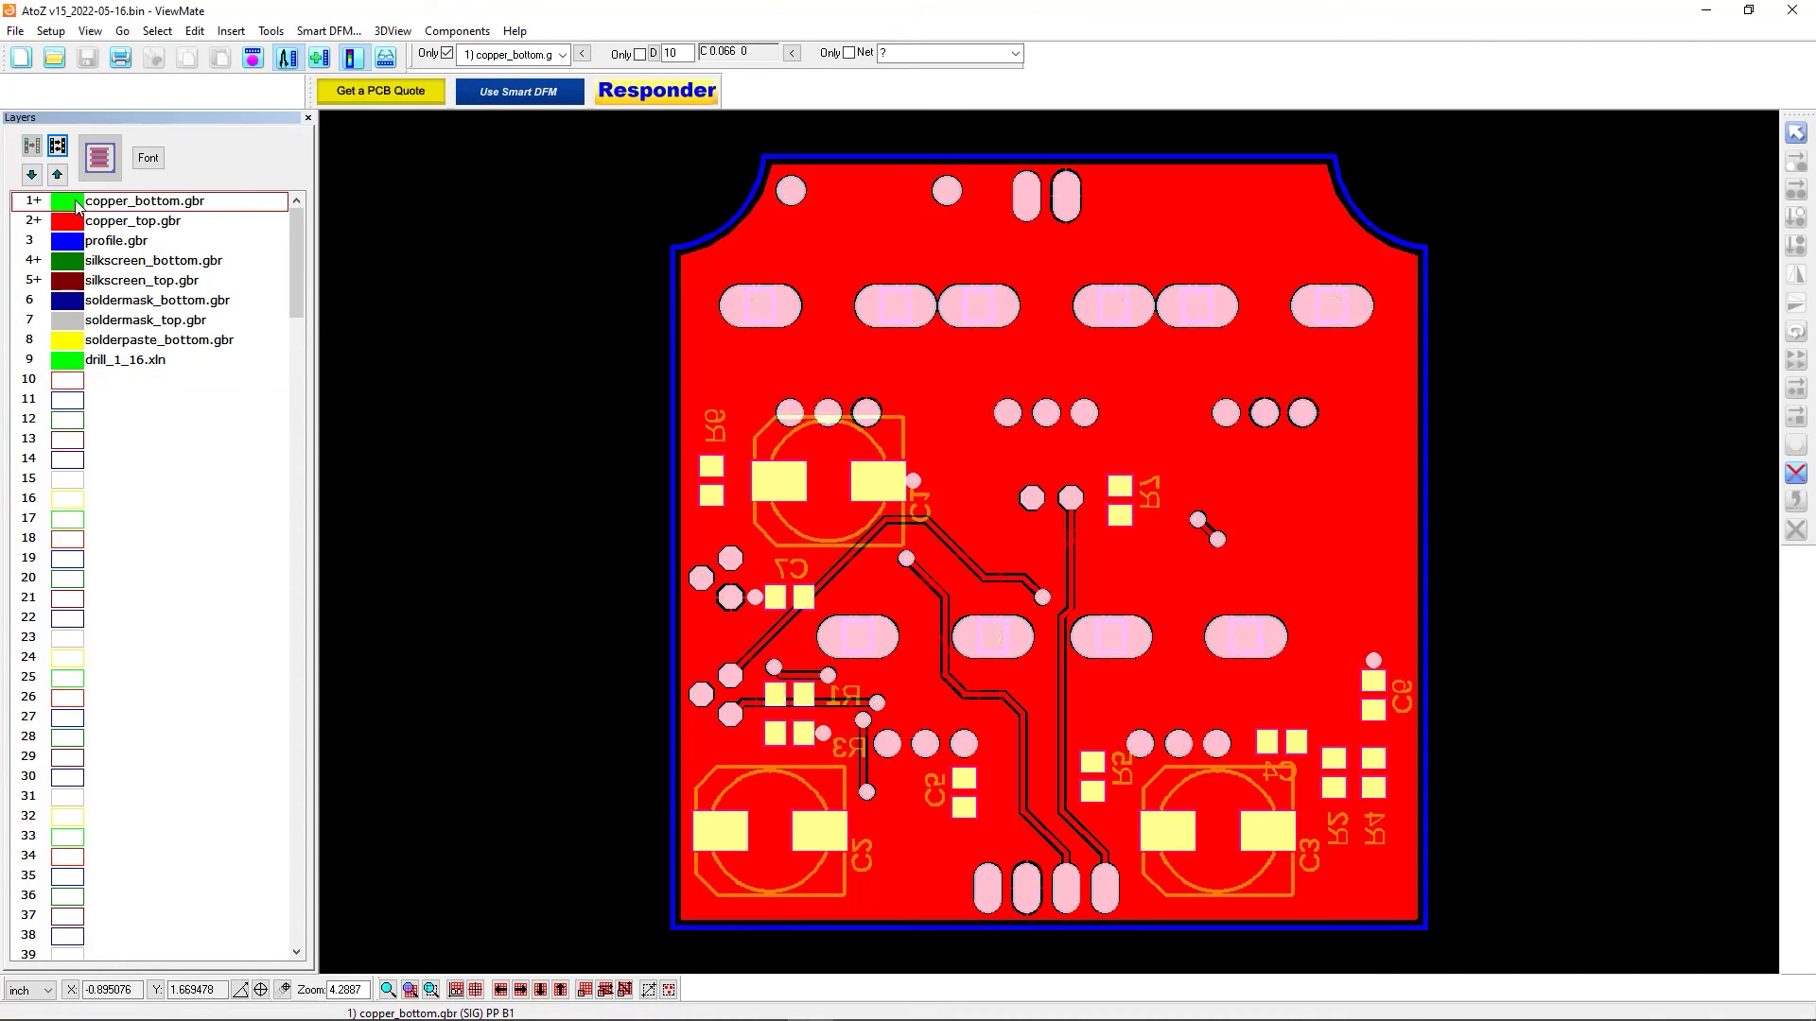
{"action": "left_click", "coordinate": [76, 223]}
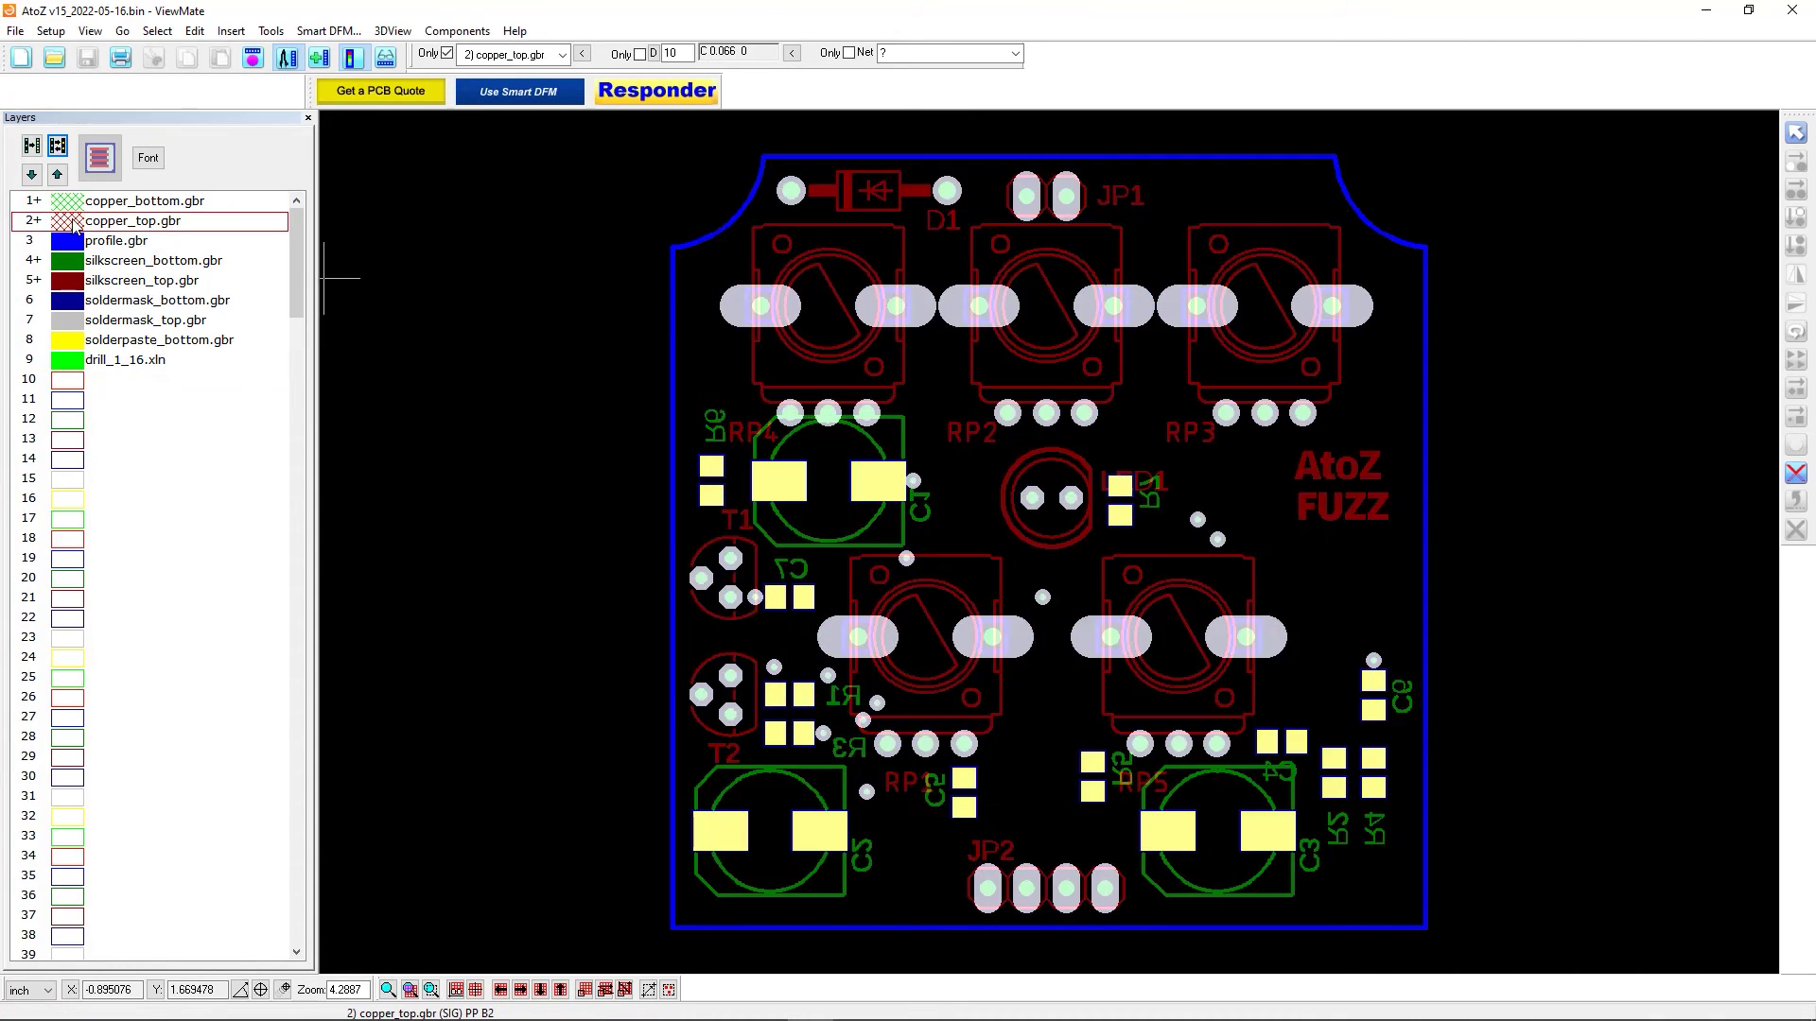
{"action": "left_click", "coordinate": [135, 225]}
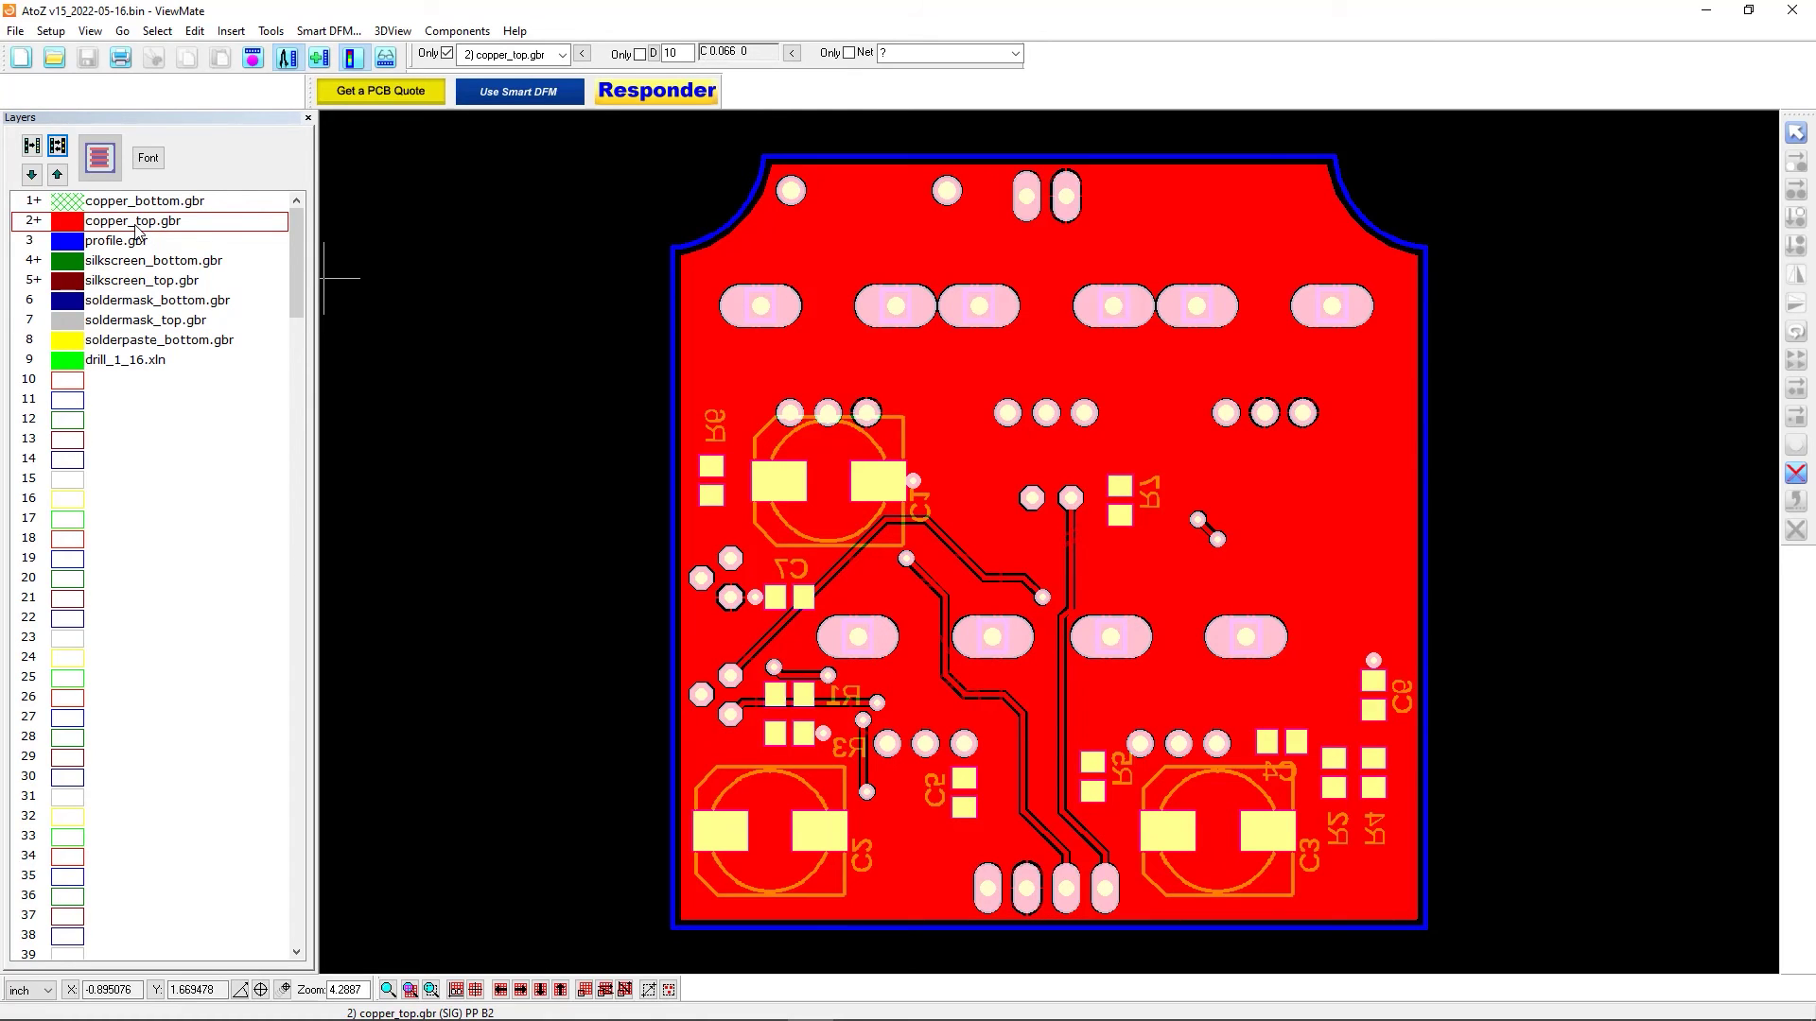
{"action": "left_click", "coordinate": [137, 228]}
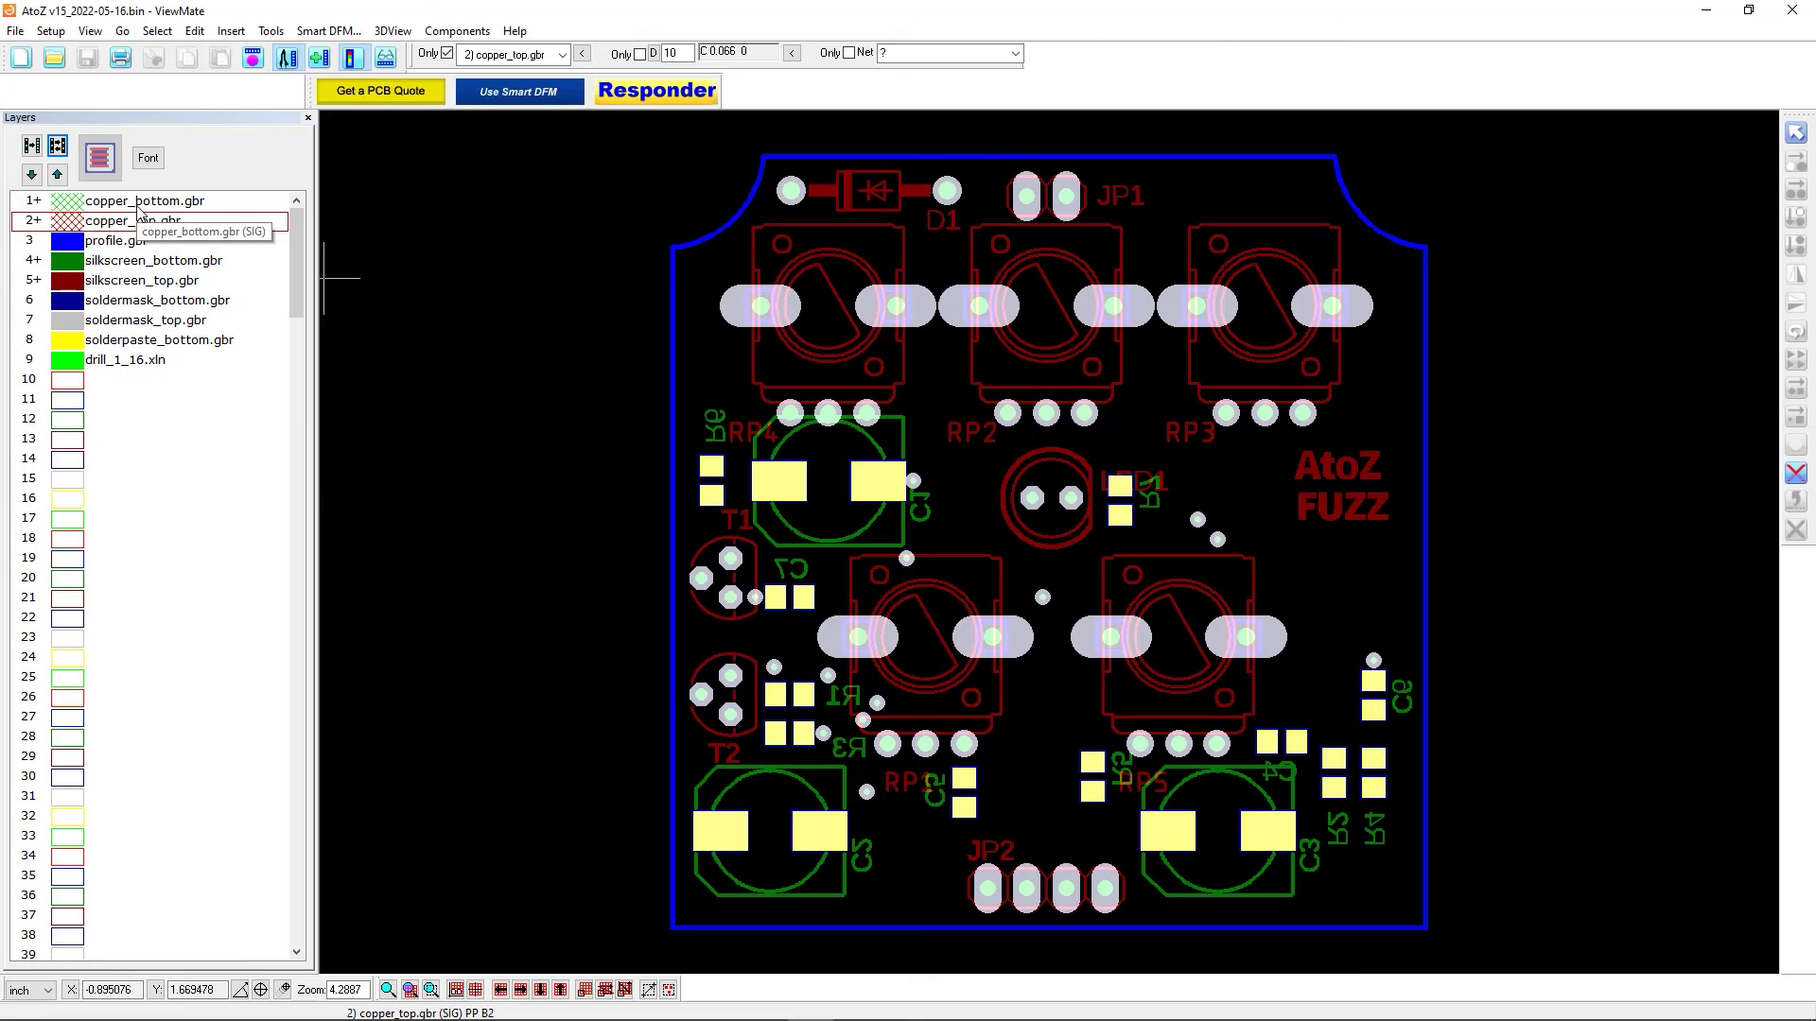
{"action": "left_click", "coordinate": [139, 206]}
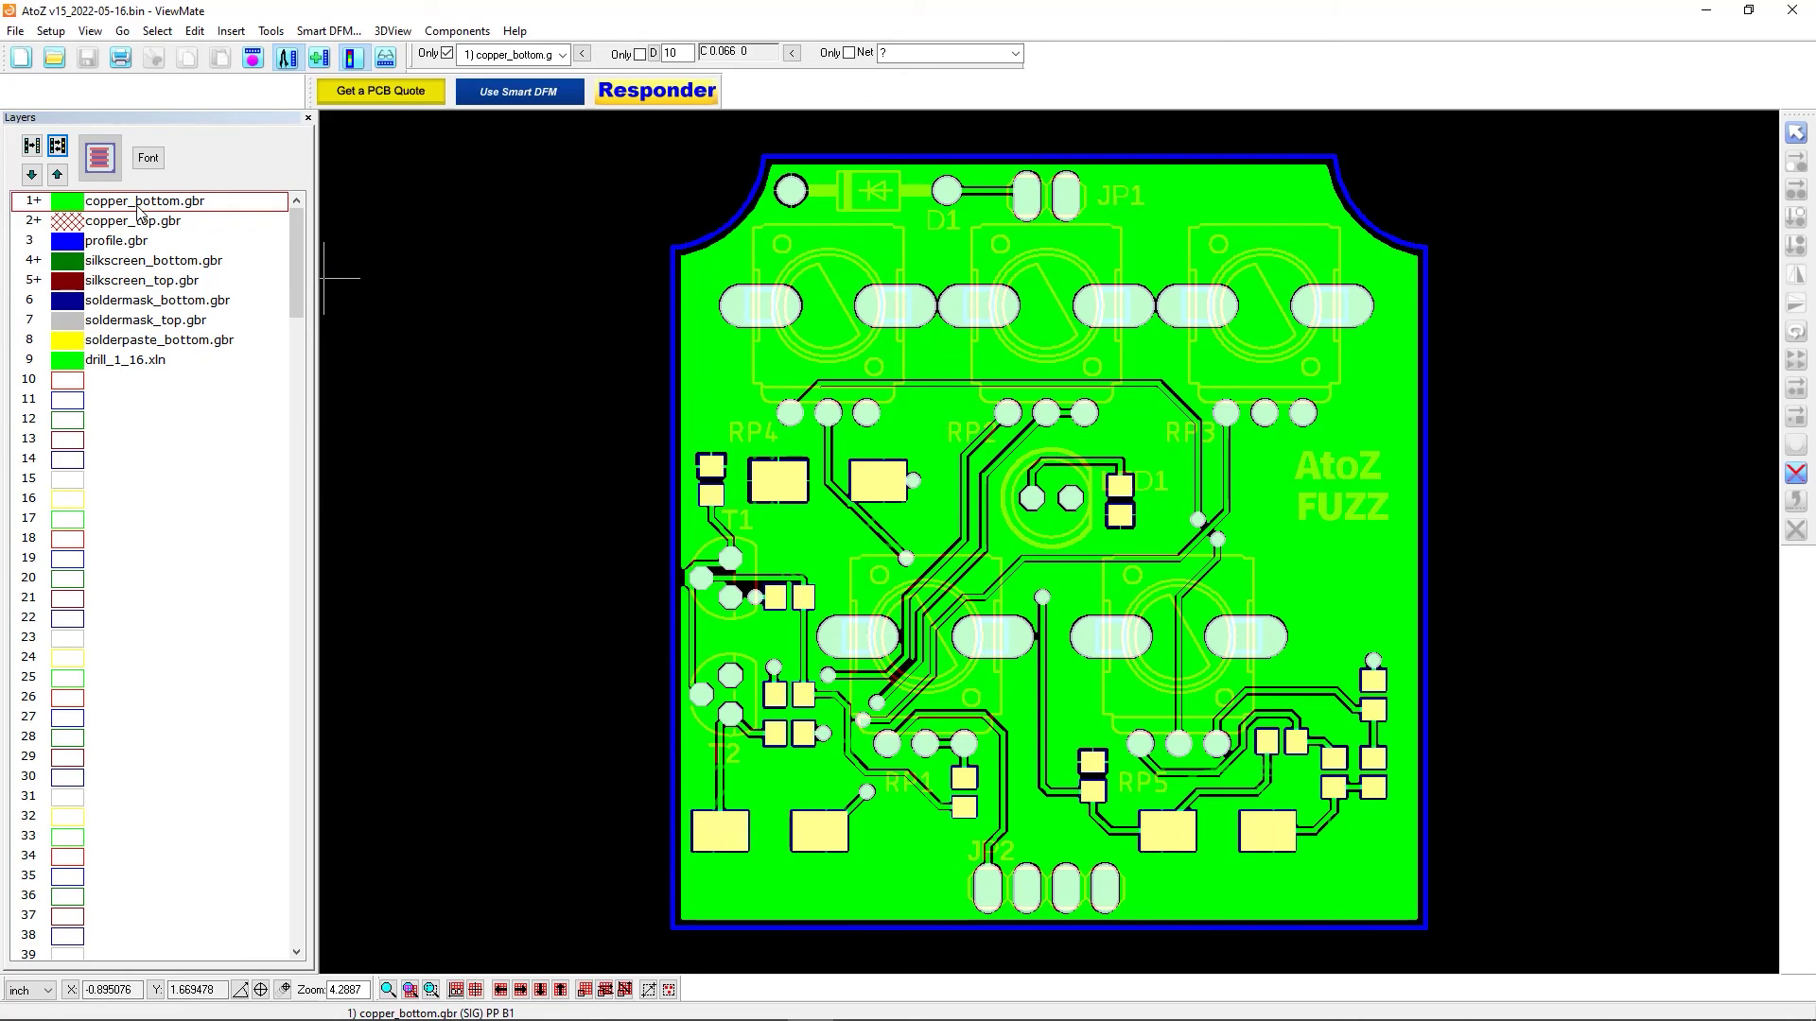